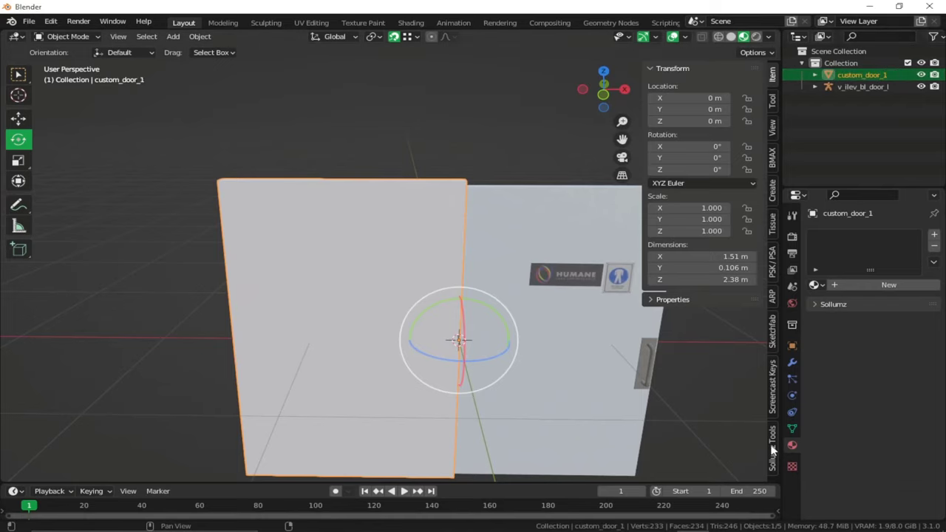
Add a DEFAULT Sollumz shader material to custom_door_1 from Drawable Tools.
{"action": "left_click", "coordinate": [694, 101]}
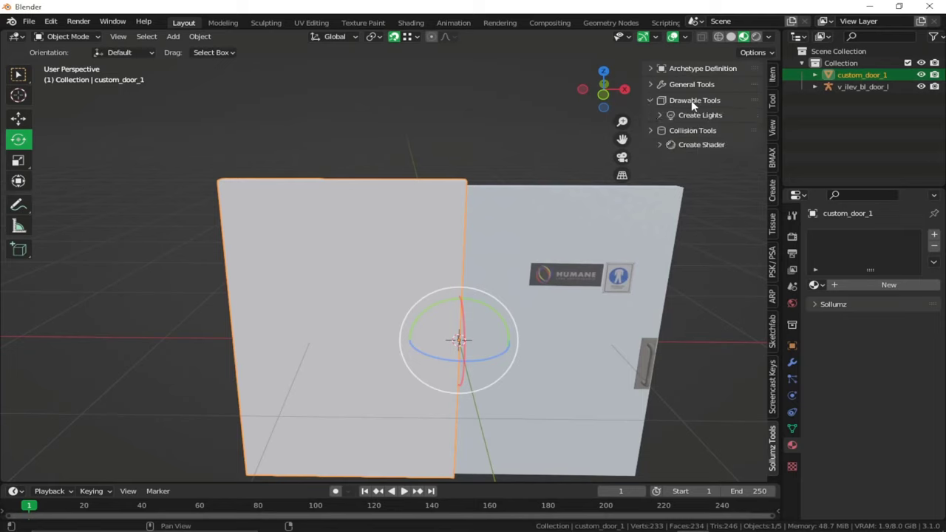
{"action": "left_click", "coordinate": [695, 146]}
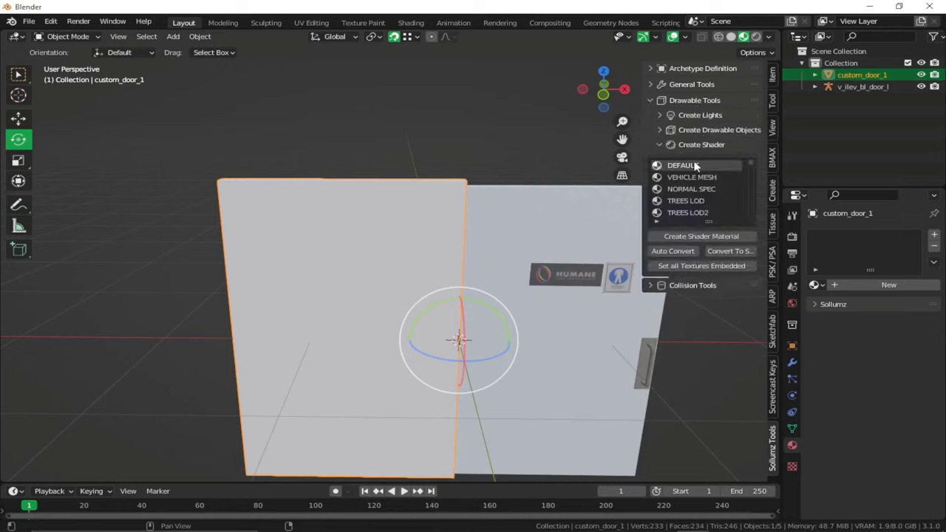
{"action": "left_click", "coordinate": [691, 236]}
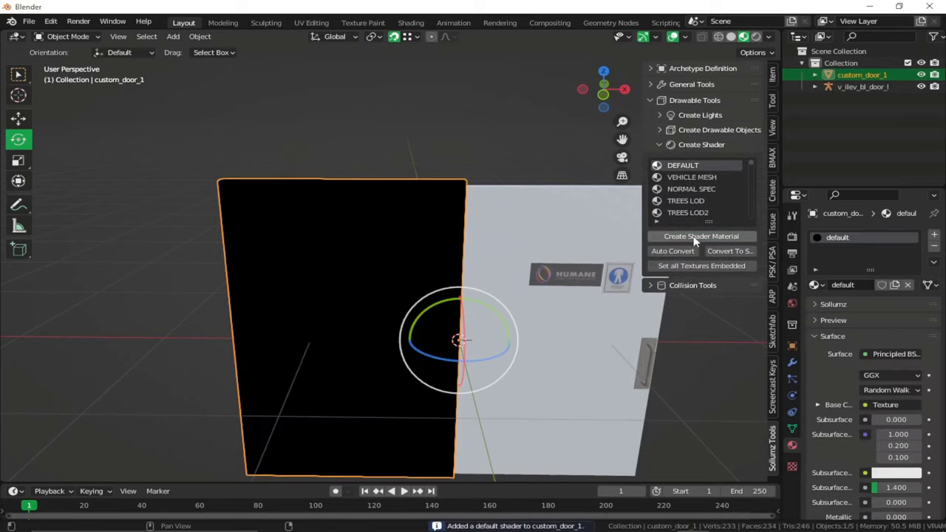
In Shading, load thflebdbw_2K_Albedo.jpg from the quixel-wood-roof folder into the texture node.
{"action": "left_click", "coordinate": [411, 23]}
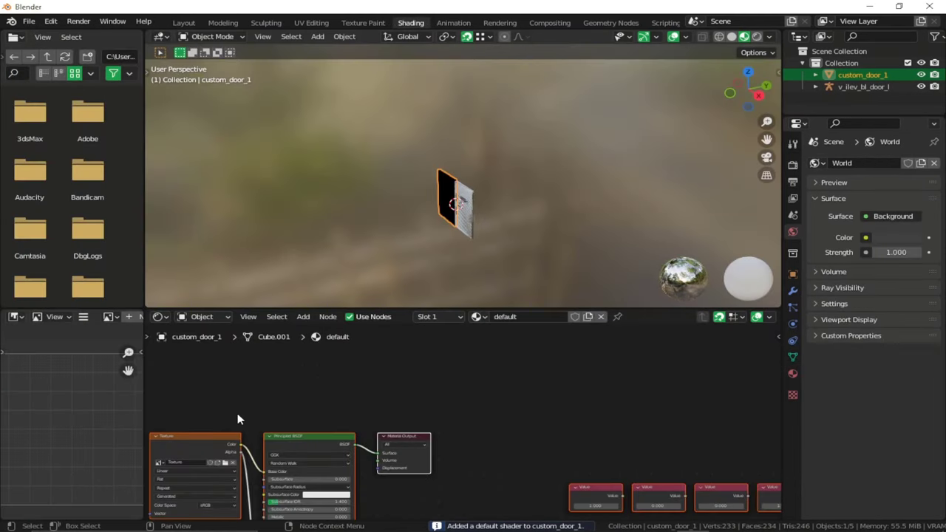
{"action": "left_click", "coordinate": [227, 463]}
{"action": "left_click", "coordinate": [186, 417]}
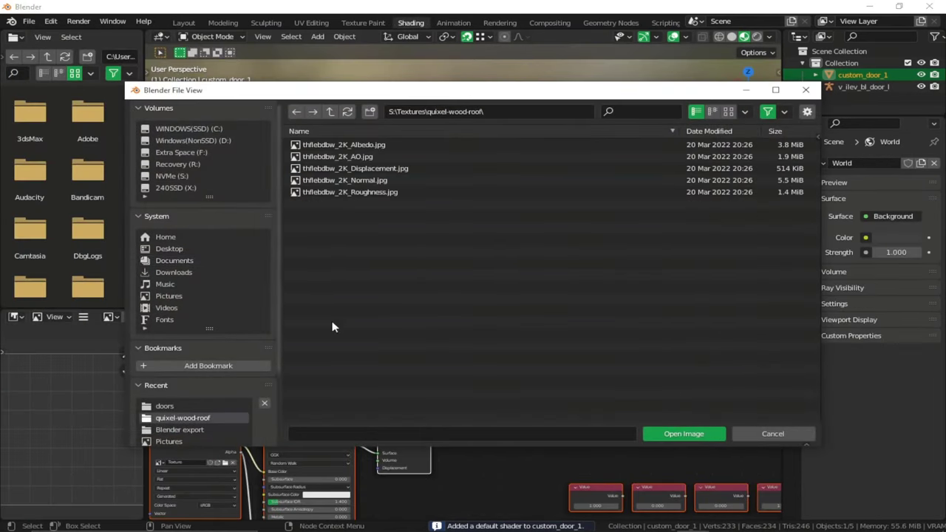
{"action": "double_click", "coordinate": [391, 145]}
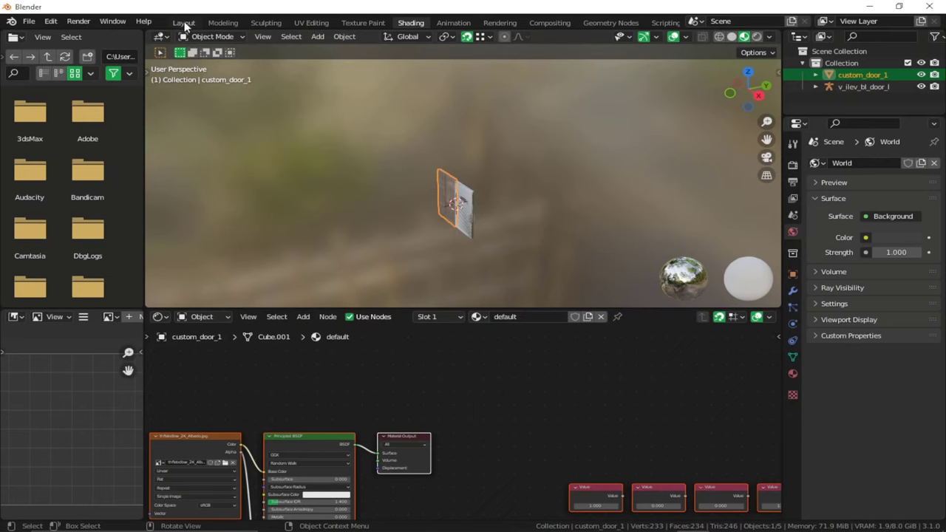
Return to Layout, recentre the wooden door, and tidy the tools panel.
{"action": "left_click", "coordinate": [184, 23]}
{"action": "scroll", "coordinate": [323, 278], "scroll_direction": "up", "scroll_amount": 2}
{"action": "middle_click_drag", "start_coordinate": [325, 276], "coordinate": [372, 204], "text": "shift"}
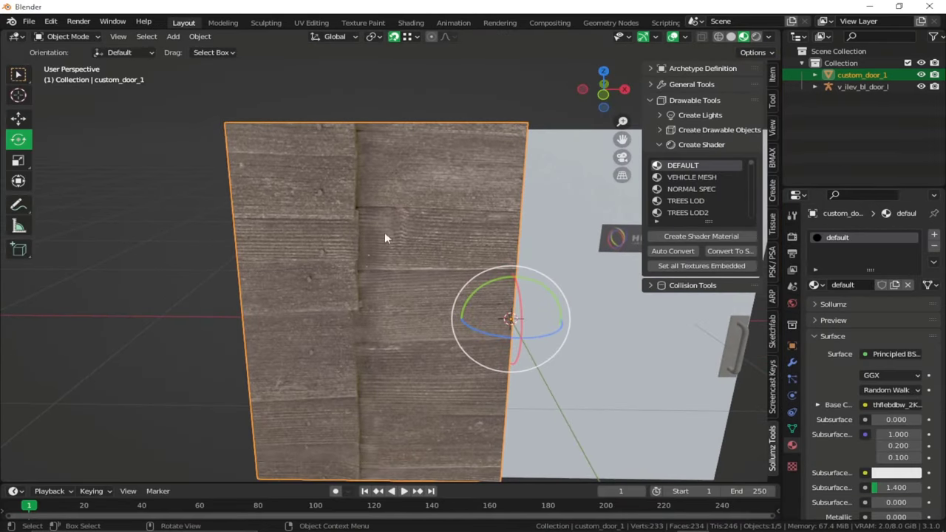
{"action": "left_click", "coordinate": [681, 145]}
{"action": "left_click_drag", "start_coordinate": [640, 113], "coordinate": [624, 113]}
{"action": "left_click", "coordinate": [680, 129]}
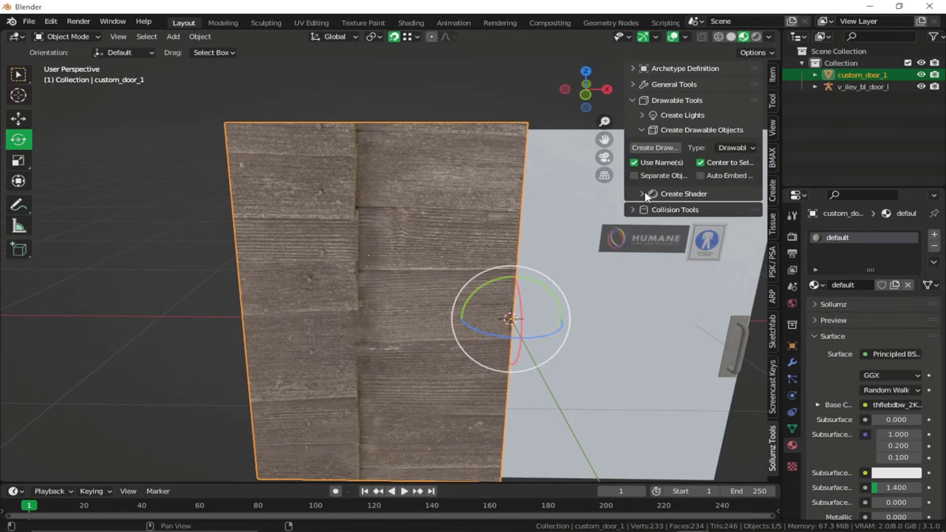
Convert the wooden door mesh into a Sollumz Drawable with Create Drawable.
{"action": "middle_click_drag", "start_coordinate": [596, 265], "coordinate": [544, 289], "text": "shift"}
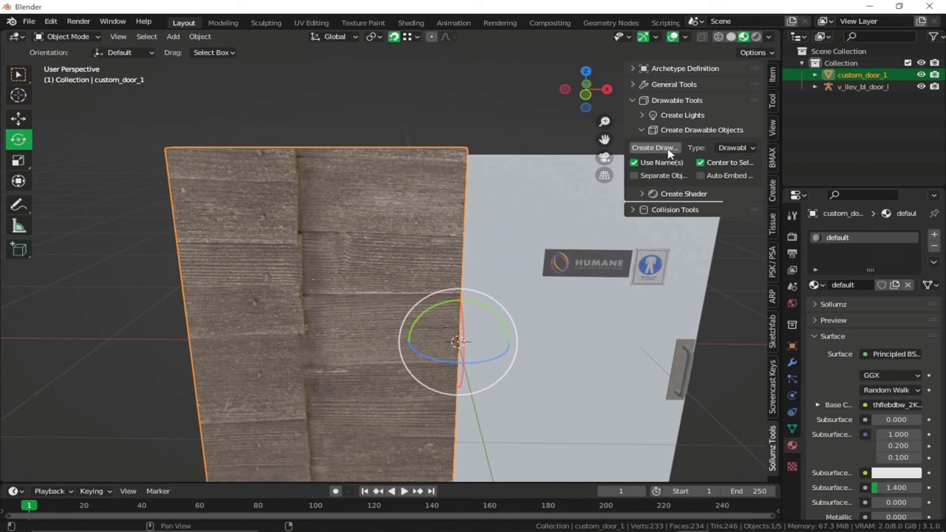
{"action": "left_click", "coordinate": [668, 147]}
{"action": "scroll", "coordinate": [480, 308], "scroll_direction": "down", "scroll_amount": 2}
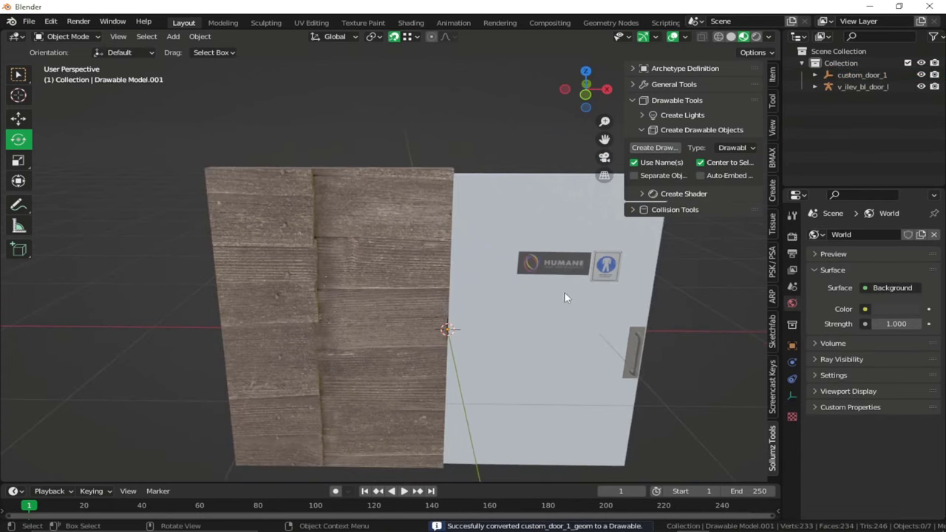
{"action": "left_click", "coordinate": [465, 307]}
{"action": "middle_click_drag", "start_coordinate": [465, 306], "coordinate": [413, 319]}
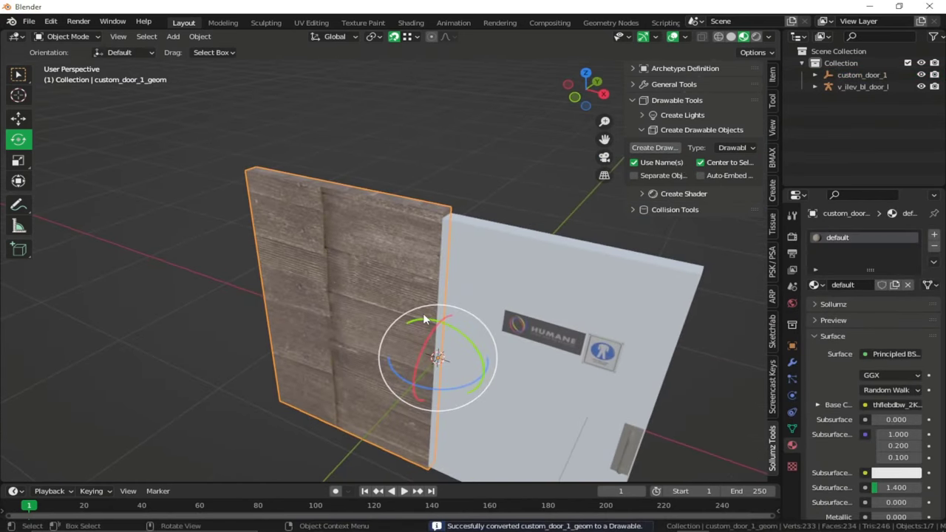
Inspect the new custom_door_1 > Drawable Model > mesh hierarchy and collapse the creation subpanels.
{"action": "left_click", "coordinate": [815, 75]}
{"action": "left_click", "coordinate": [828, 86]}
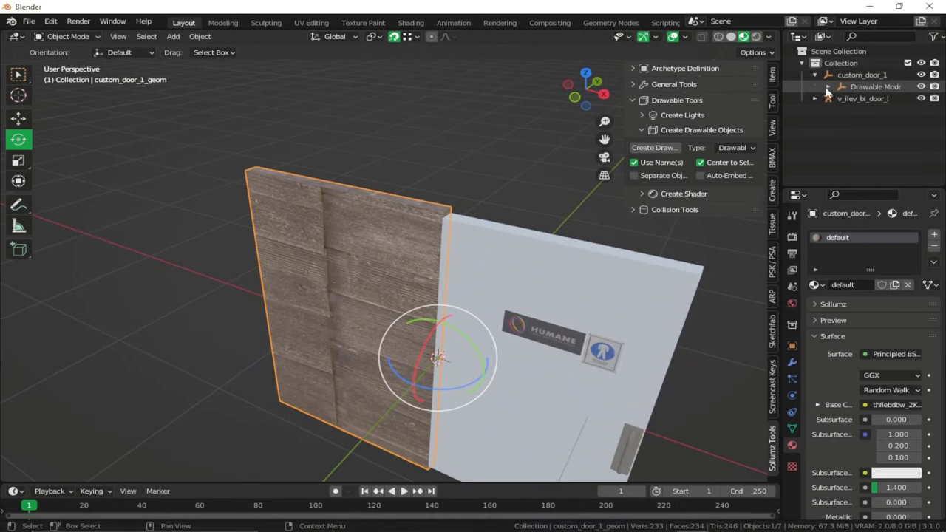
{"action": "left_click", "coordinate": [880, 98]}
{"action": "middle_click_drag", "start_coordinate": [587, 266], "coordinate": [631, 302]}
{"action": "middle_click_drag", "start_coordinate": [459, 155], "coordinate": [455, 219]}
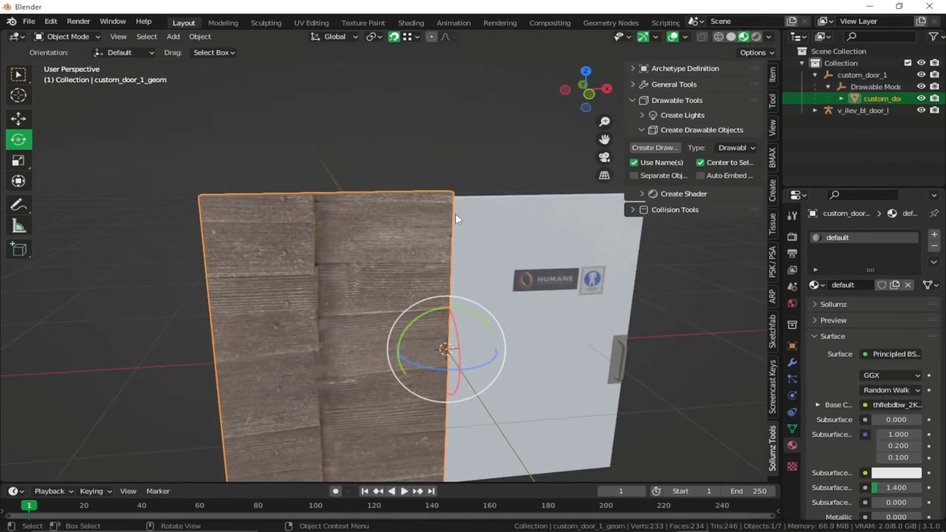
{"action": "left_click", "coordinate": [687, 130]}
{"action": "left_click", "coordinate": [691, 115]}
{"action": "left_click", "coordinate": [671, 116]}
Open Collision Tools and browse custom_door_1's Drawable Model hierarchy in the outliner.
{"action": "left_click", "coordinate": [677, 100]}
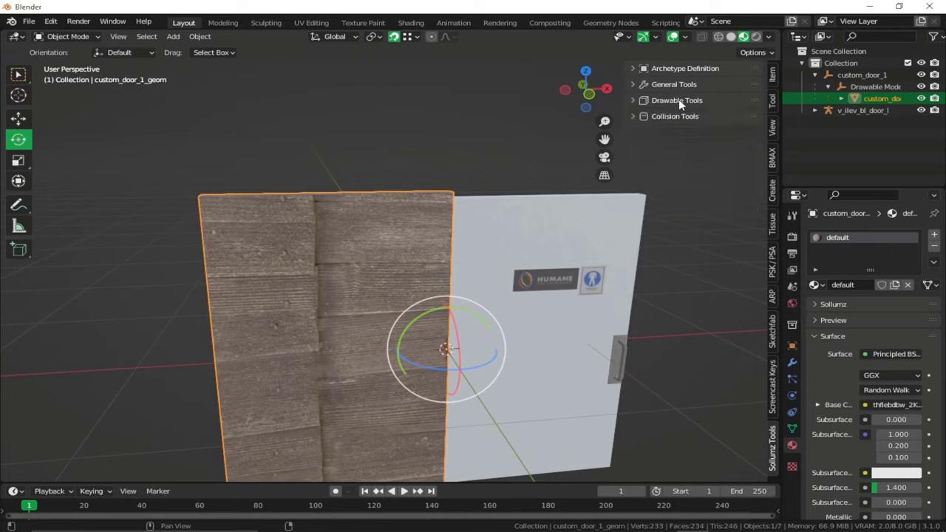
{"action": "left_click", "coordinate": [666, 116]}
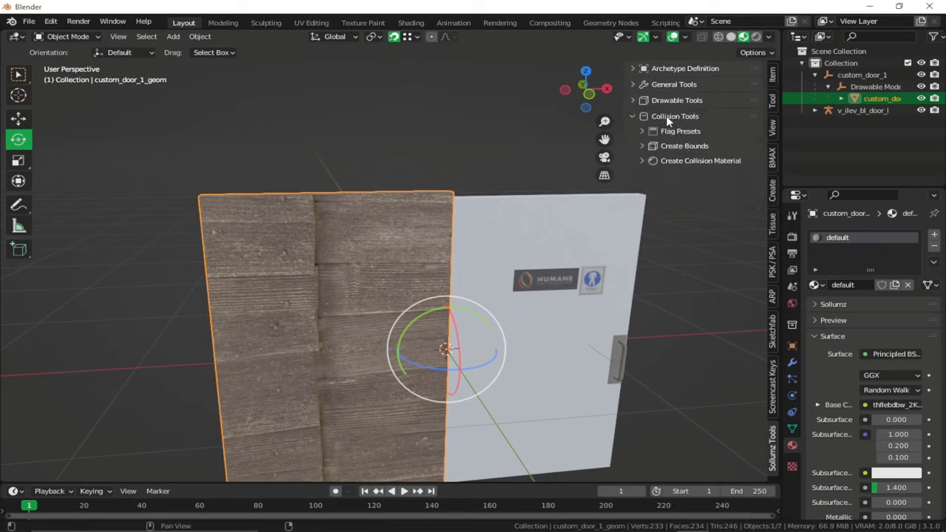
{"action": "left_click", "coordinate": [856, 86]}
{"action": "left_click", "coordinate": [857, 75]}
{"action": "left_click", "coordinate": [862, 99]}
{"action": "left_click", "coordinate": [866, 82]}
{"action": "left_click", "coordinate": [865, 76]}
{"action": "left_click", "coordinate": [866, 86]}
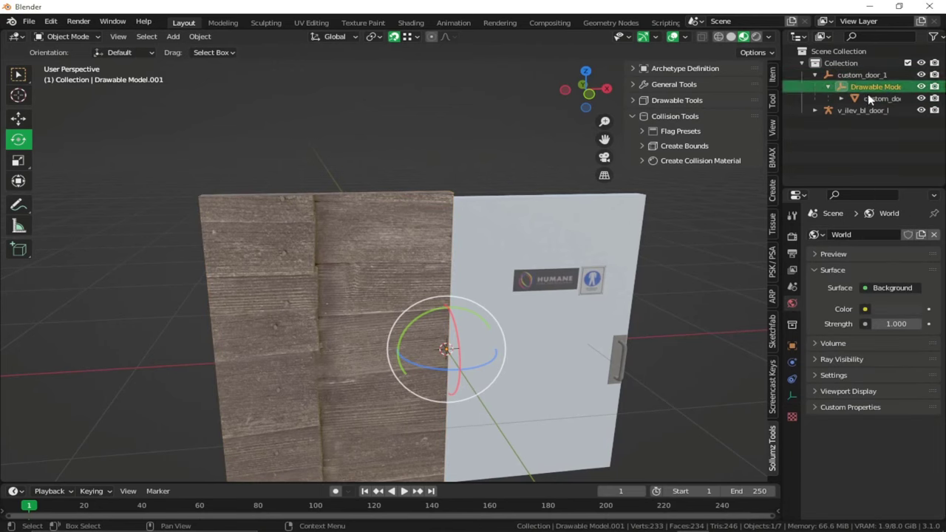
{"action": "left_click", "coordinate": [867, 97]}
Select the wooden door panel in the viewport.
{"action": "middle_click_drag", "start_coordinate": [464, 365], "coordinate": [485, 355]}
{"action": "left_click", "coordinate": [892, 87]}
{"action": "left_click", "coordinate": [861, 74]}
{"action": "middle_click_drag", "start_coordinate": [380, 191], "coordinate": [438, 295]}
{"action": "scroll", "coordinate": [437, 291], "scroll_direction": "up", "scroll_amount": 5}
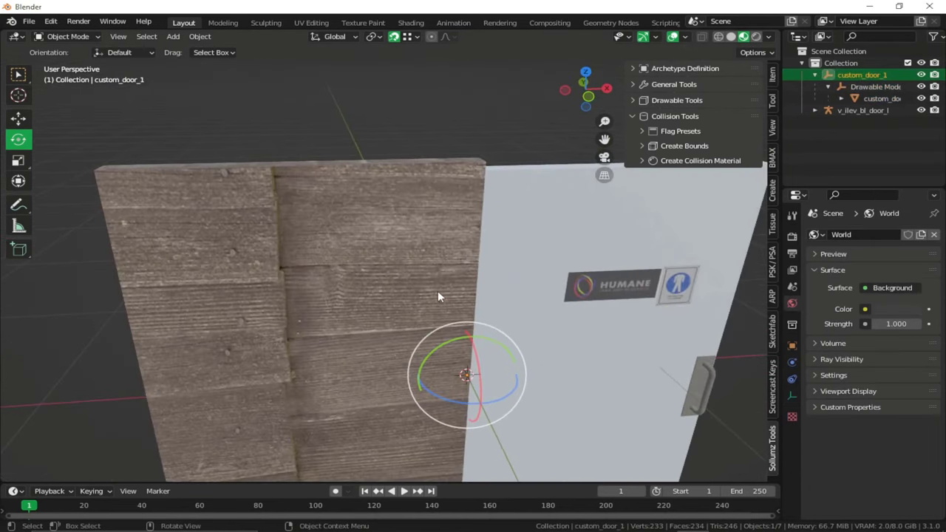
{"action": "left_click", "coordinate": [335, 179]}
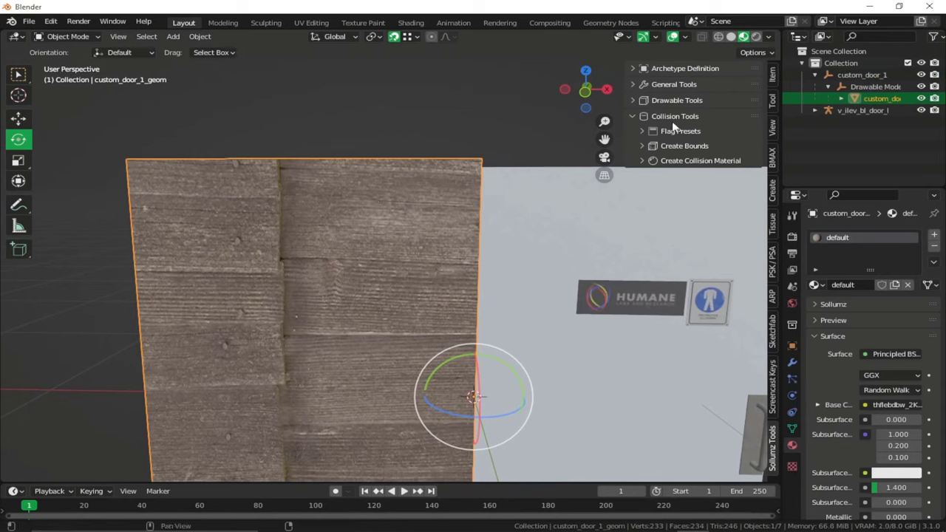
Create a BVH bound from the door mesh with Replace unchecked.
{"action": "left_click", "coordinate": [687, 146]}
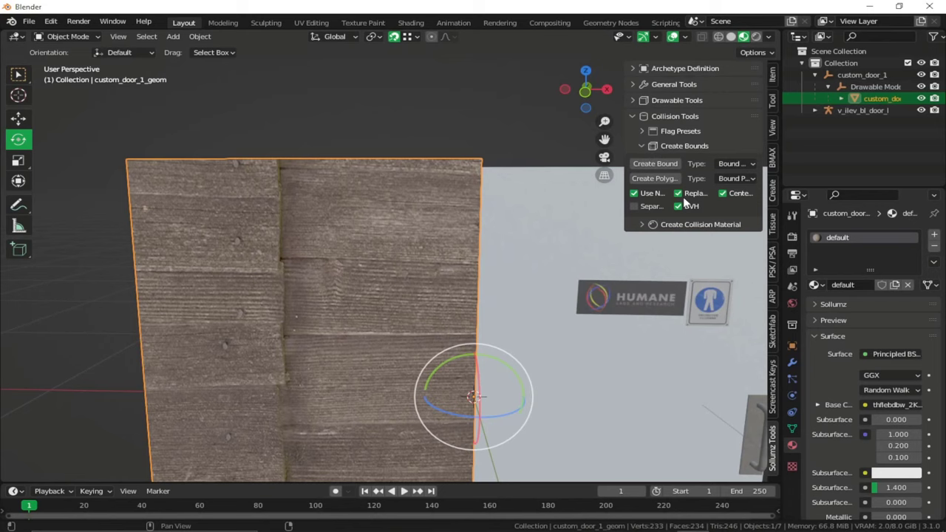
{"action": "left_click", "coordinate": [681, 194]}
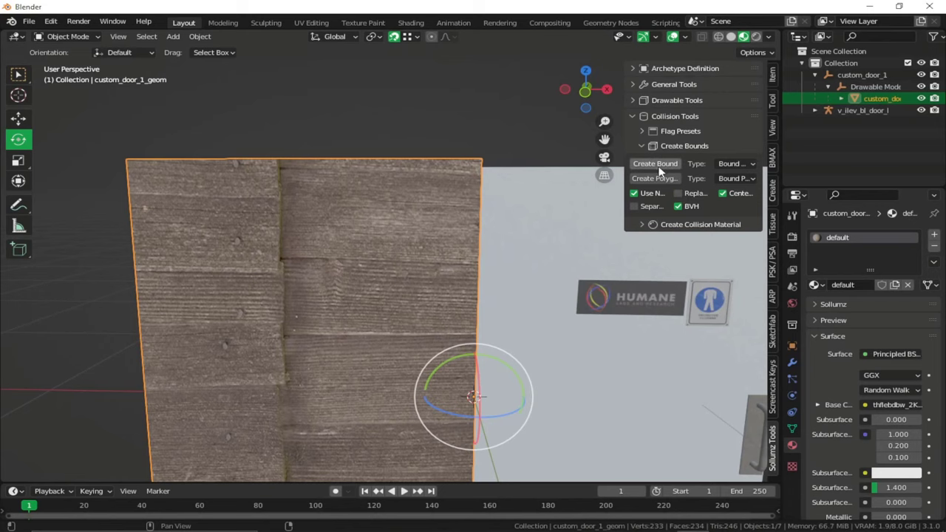
{"action": "left_click", "coordinate": [655, 163]}
{"action": "scroll", "coordinate": [525, 236], "scroll_direction": "down", "scroll_amount": 5}
{"action": "mouse_move", "coordinate": [524, 237]}
{"action": "middle_mouse_down"}
{"action": "mouse_move", "coordinate": [499, 281]}
{"action": "mouse_move", "coordinate": [517, 248]}
{"action": "middle_mouse_up"}
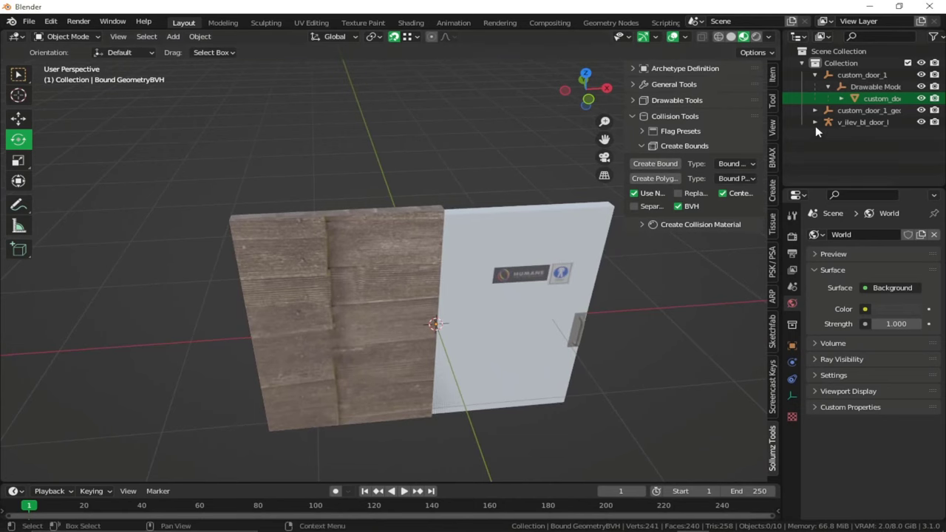
Rename custom_door_1_geom.001 to custom_door_1_col.
{"action": "left_click", "coordinate": [815, 75]}
{"action": "double_click", "coordinate": [855, 86]}
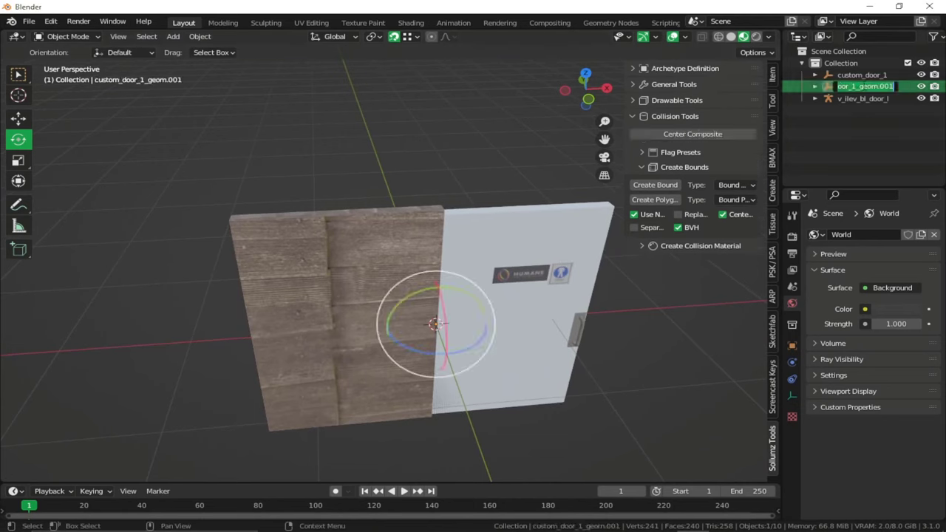
{"action": "key", "text": "End"}
{"action": "key", "text": "BackSpace"}
{"action": "key", "text": "BackSpace"}
{"action": "key", "text": "BackSpace"}
{"action": "key", "text": "BackSpace"}
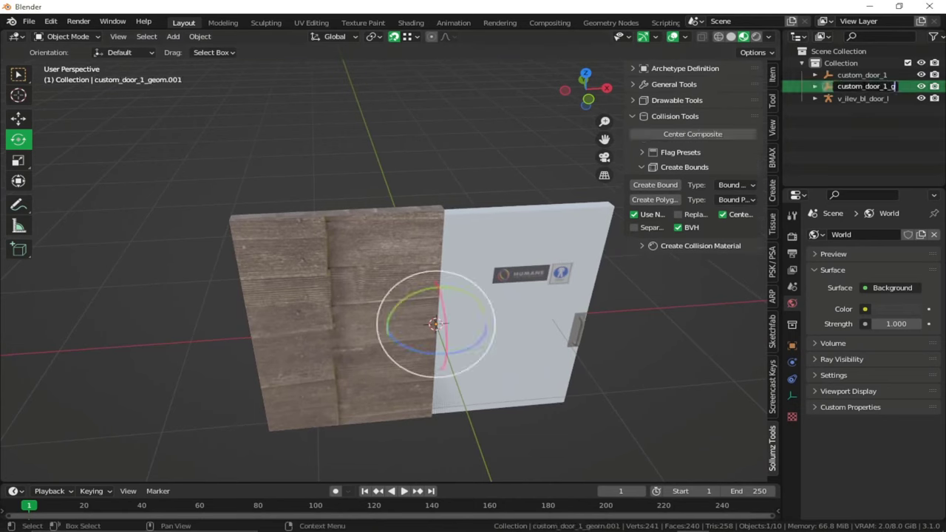
{"action": "type", "text": "col"}
{"action": "key", "text": "Return"}
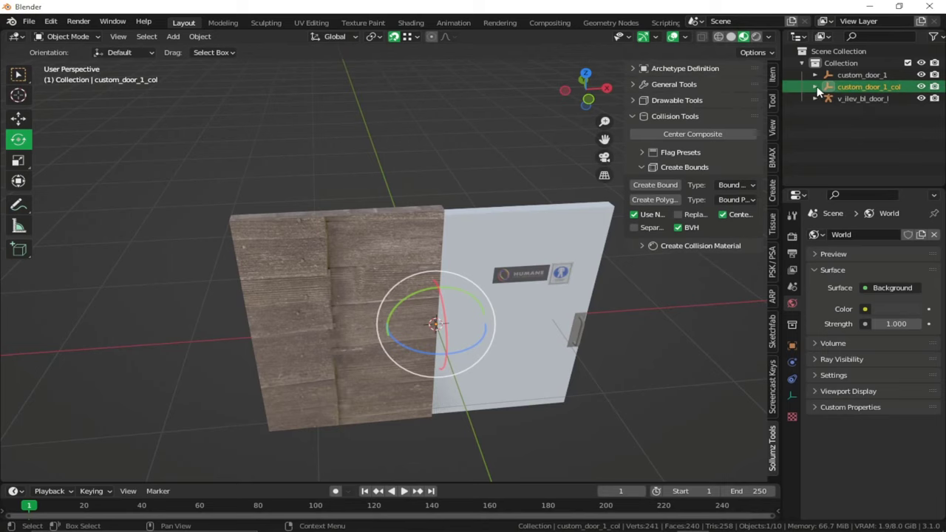
Expand custom_door_1_col, select its Bound GeometryBVH, and widen the outliner.
{"action": "left_click", "coordinate": [815, 87]}
{"action": "left_click", "coordinate": [874, 99]}
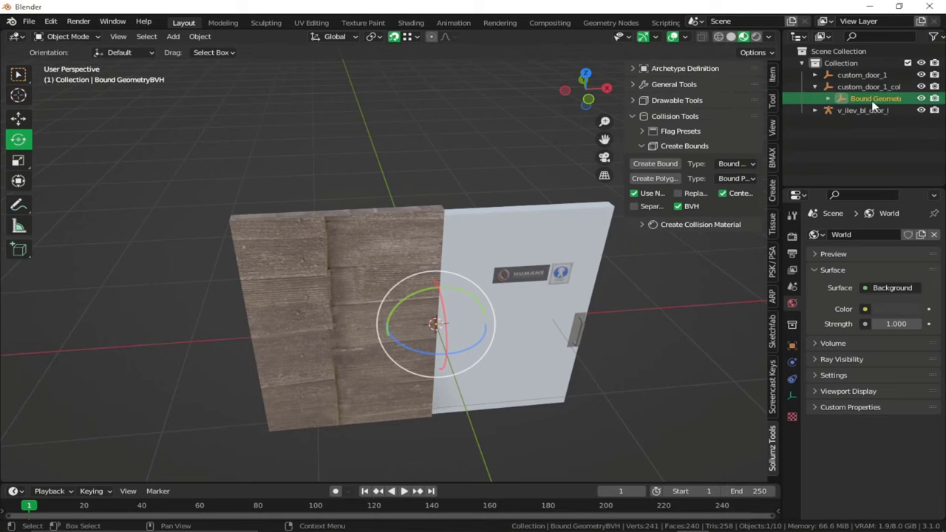
{"action": "left_click_drag", "start_coordinate": [784, 124], "coordinate": [716, 126]}
Apply the Default flag preset to Bound GeometryBVH.
{"action": "left_click", "coordinate": [613, 144]}
{"action": "left_click", "coordinate": [620, 131]}
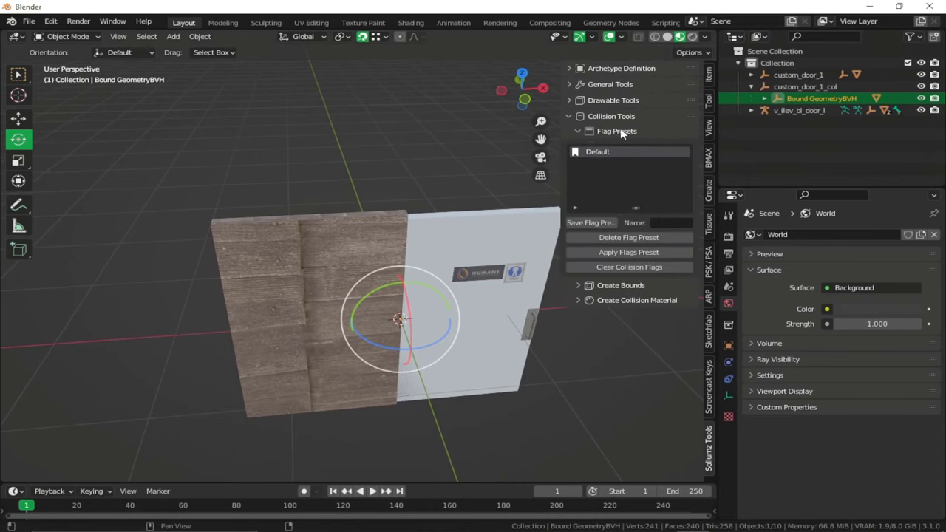
{"action": "left_click", "coordinate": [628, 253]}
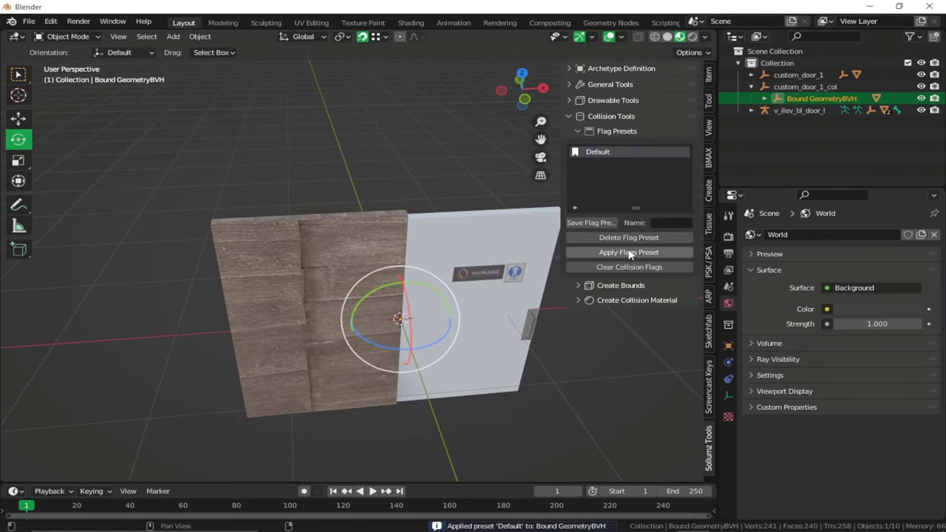
{"action": "left_click", "coordinate": [612, 131]}
Remove the default material slot from the Bound Poly Mesh.
{"action": "left_click", "coordinate": [764, 98]}
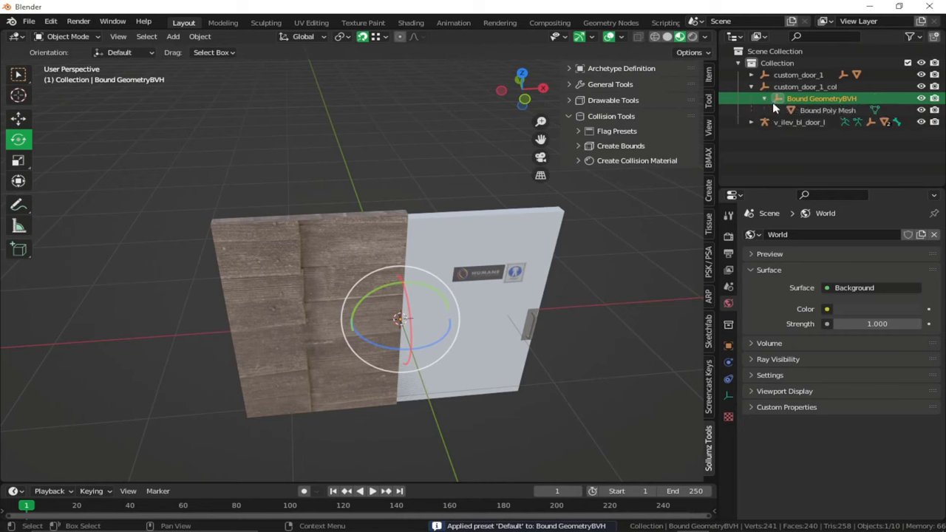
{"action": "left_click", "coordinate": [828, 111]}
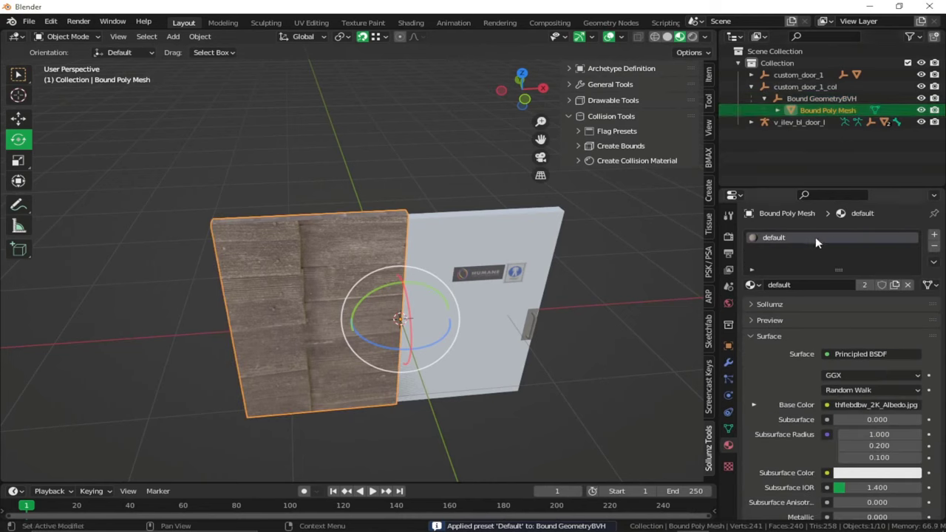
{"action": "left_click", "coordinate": [934, 245]}
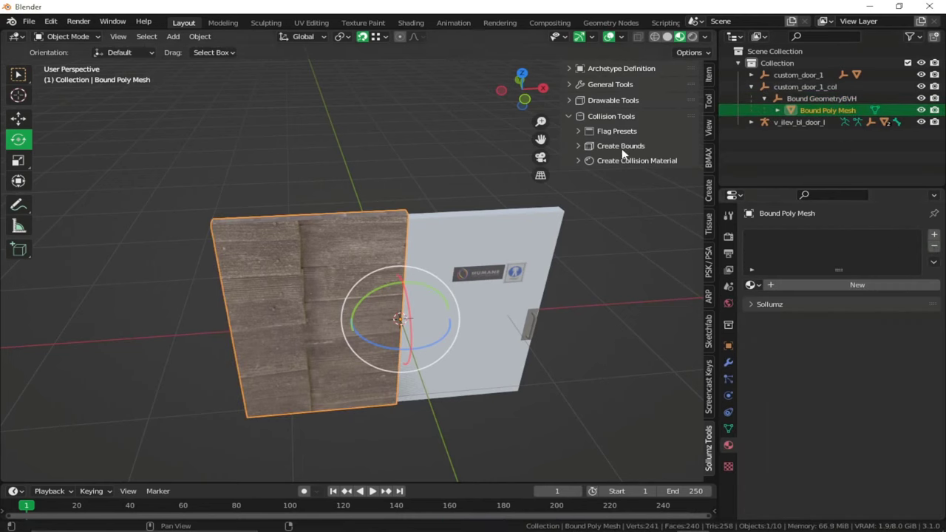
Filter collision materials for 'wo' and assign Wood Solid Medium to the Bound Poly Mesh.
{"action": "left_click", "coordinate": [620, 163]}
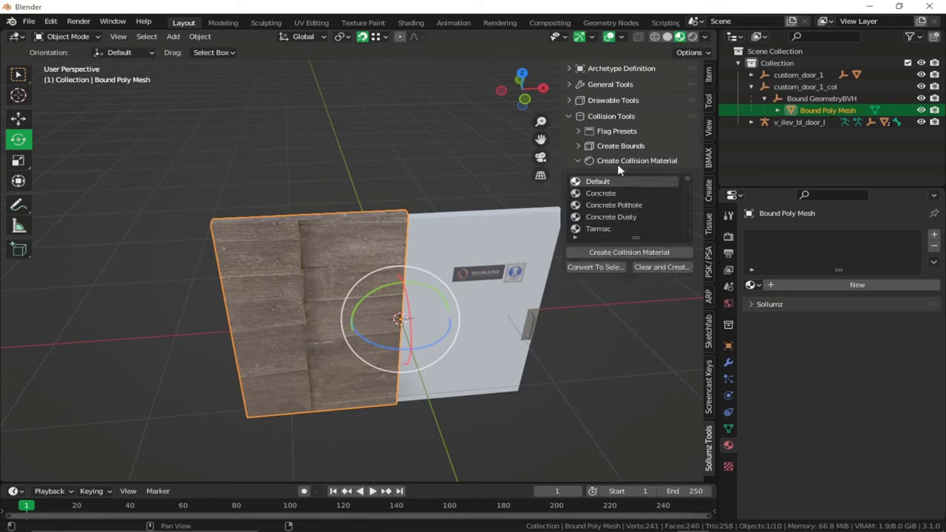
{"action": "left_click", "coordinate": [575, 239]}
{"action": "type", "text": "wood"}
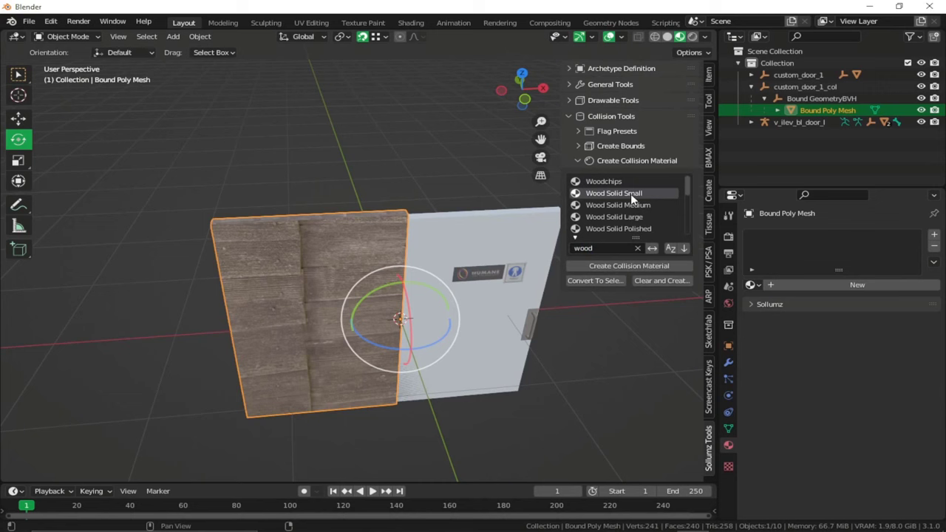
{"action": "left_click", "coordinate": [617, 205]}
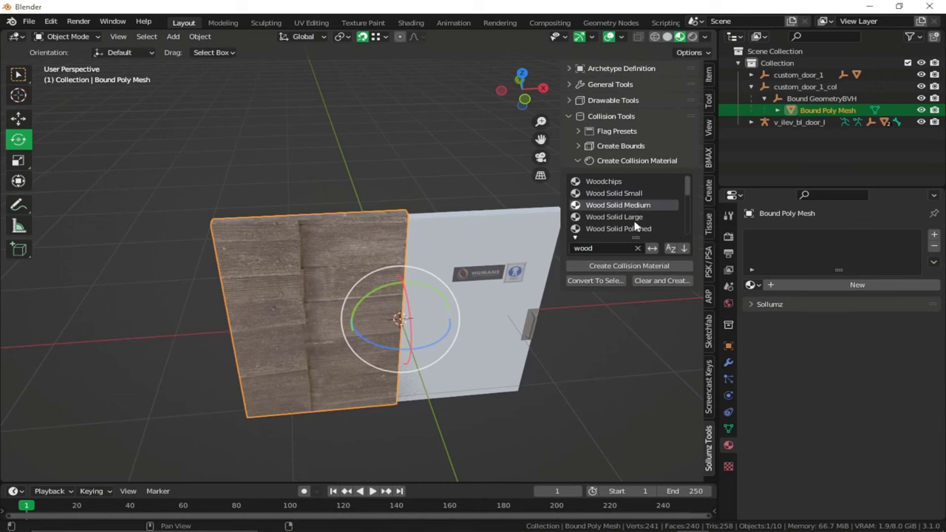
{"action": "left_click", "coordinate": [608, 266]}
{"action": "left_click", "coordinate": [627, 164]}
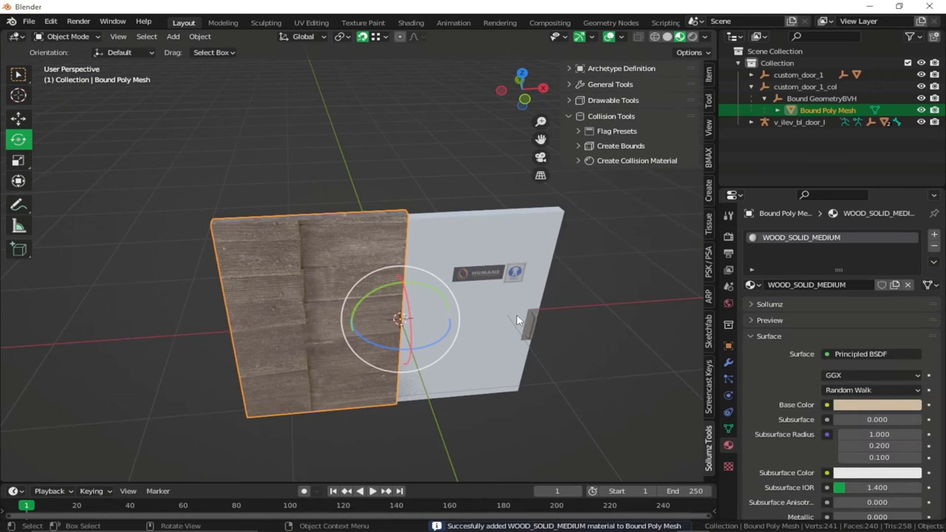
Hide and reshow custom_door_1 to check the collision mesh beneath, then hide the sidebar.
{"action": "middle_click_drag", "start_coordinate": [517, 320], "coordinate": [540, 295]}
{"action": "scroll", "coordinate": [557, 271], "scroll_direction": "up", "scroll_amount": 3}
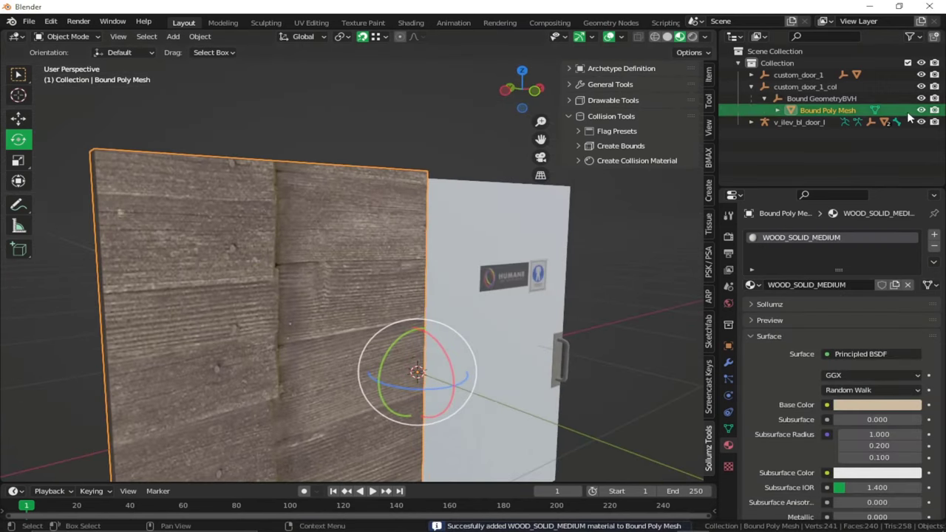
{"action": "left_click", "coordinate": [920, 74]}
{"action": "middle_click_drag", "start_coordinate": [411, 234], "coordinate": [365, 264]}
{"action": "middle_click_drag", "start_coordinate": [545, 217], "coordinate": [568, 221]}
{"action": "scroll", "coordinate": [569, 221], "scroll_direction": "up", "scroll_amount": 2}
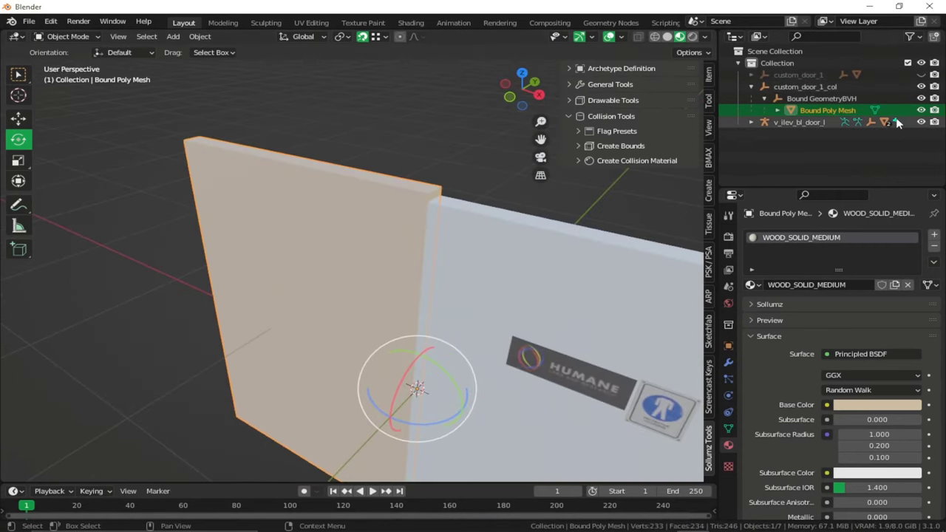
{"action": "left_click", "coordinate": [920, 75]}
{"action": "middle_click_drag", "start_coordinate": [643, 221], "coordinate": [572, 203]}
{"action": "key", "text": "n"}
{"action": "middle_click_drag", "start_coordinate": [547, 239], "coordinate": [665, 185]}
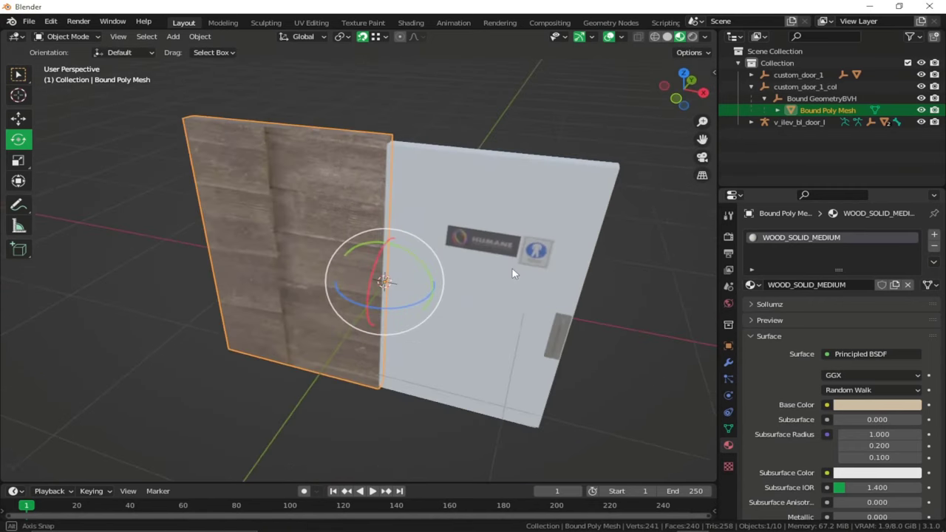
Expand v_ilev_bl_door_l and inspect its Pose, skeleton bone and Bound Box entries.
{"action": "left_click", "coordinate": [752, 123]}
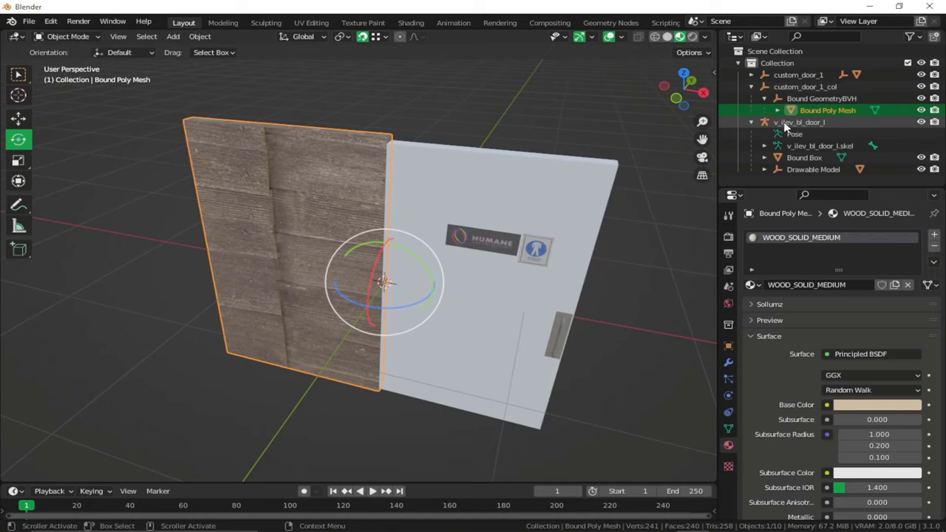
{"action": "left_click", "coordinate": [798, 123]}
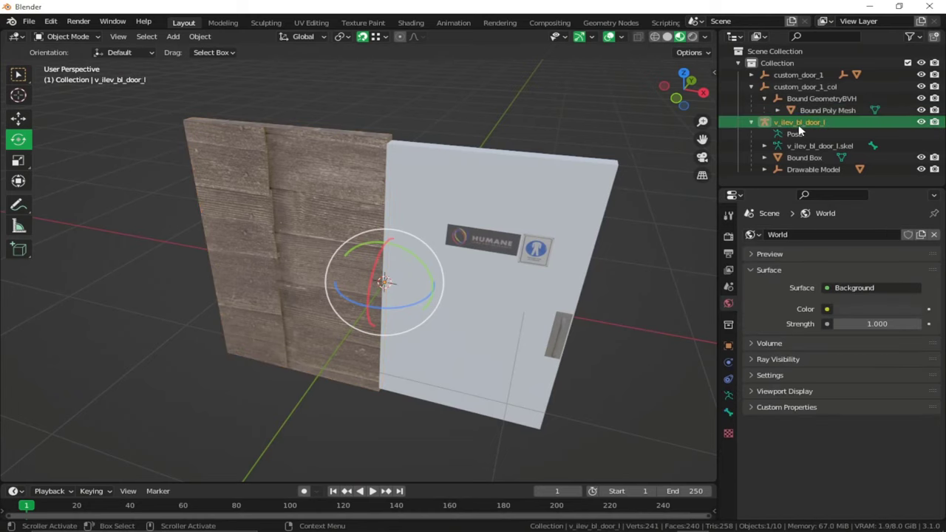
{"action": "left_click", "coordinate": [804, 135]}
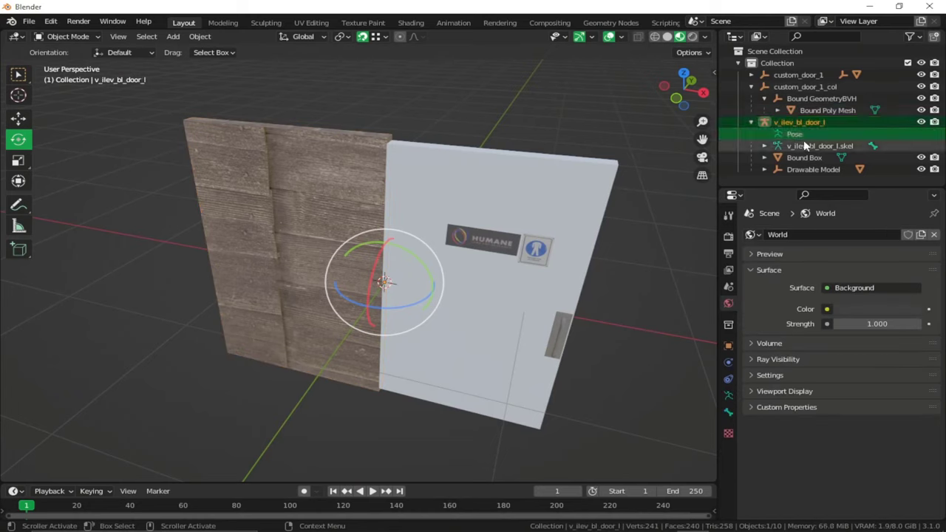
{"action": "left_click", "coordinate": [804, 146]}
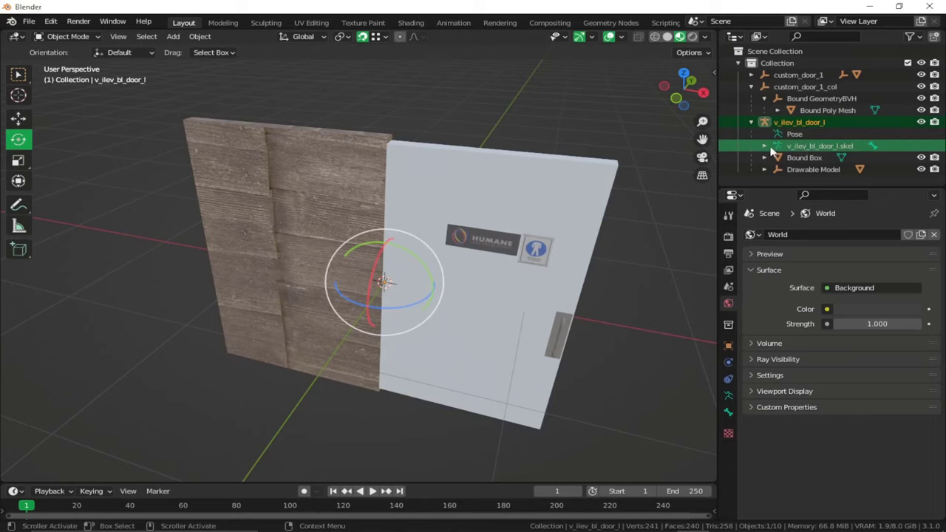
{"action": "left_click", "coordinate": [765, 147]}
{"action": "left_click", "coordinate": [832, 158]}
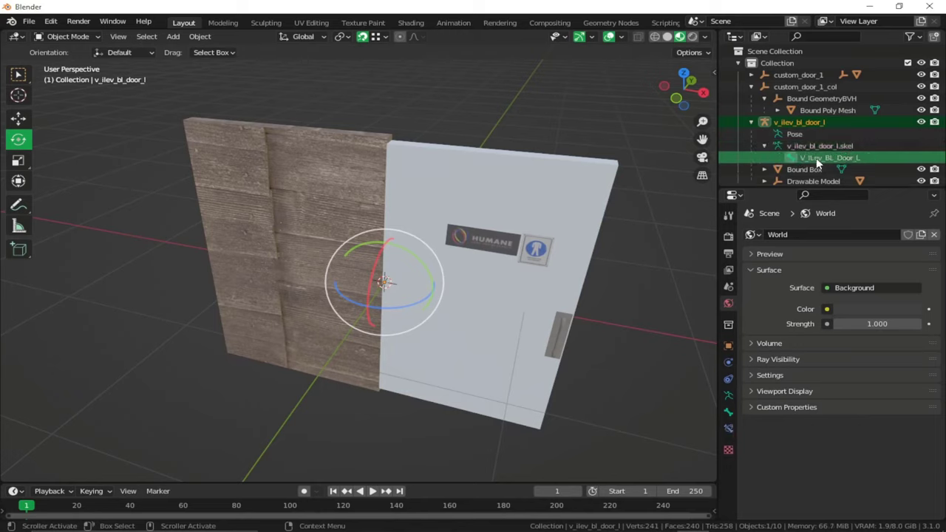
{"action": "left_click", "coordinate": [764, 146]}
{"action": "left_click", "coordinate": [806, 158]}
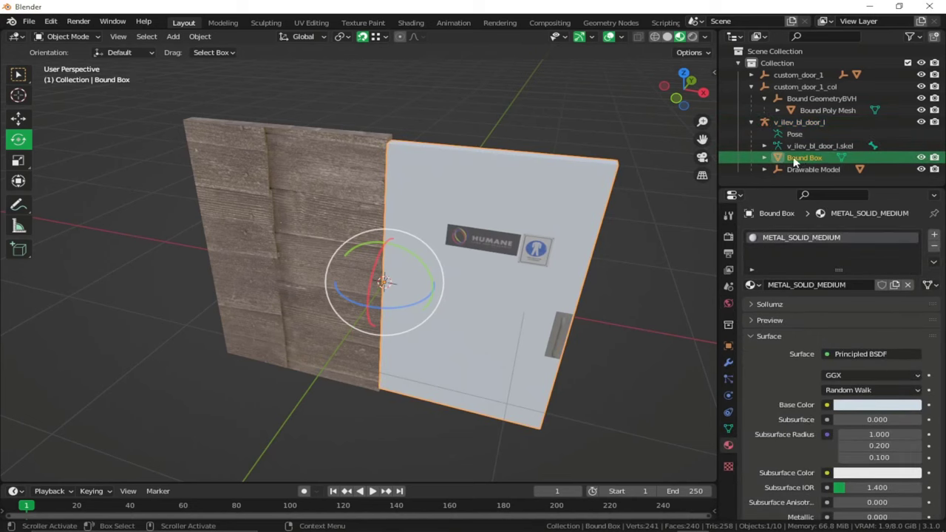
{"action": "left_click", "coordinate": [765, 159]}
{"action": "left_click", "coordinate": [764, 158]}
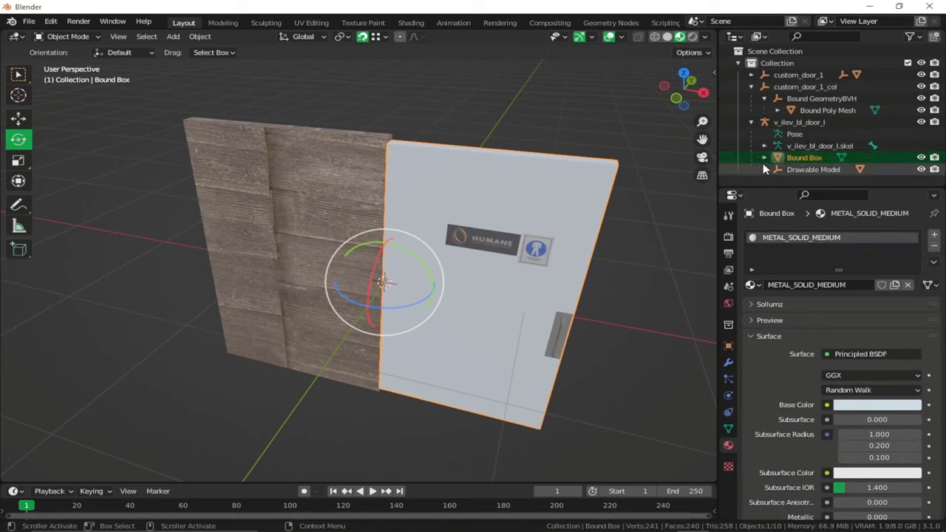
Check the v_ilev_bl_door_l.#dr mesh's Armature modifier, then expand custom_door_1 instead of custom_door_1_col.
{"action": "left_click", "coordinate": [765, 169]}
{"action": "scroll", "coordinate": [844, 170], "scroll_direction": "down", "scroll_amount": 1}
{"action": "left_click", "coordinate": [809, 163]}
{"action": "left_click", "coordinate": [809, 176]}
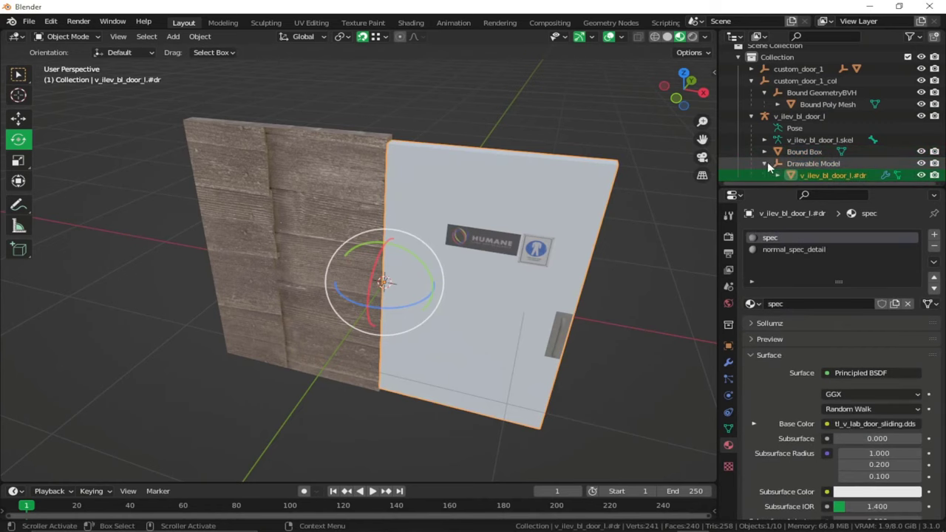
{"action": "left_click", "coordinate": [728, 362]}
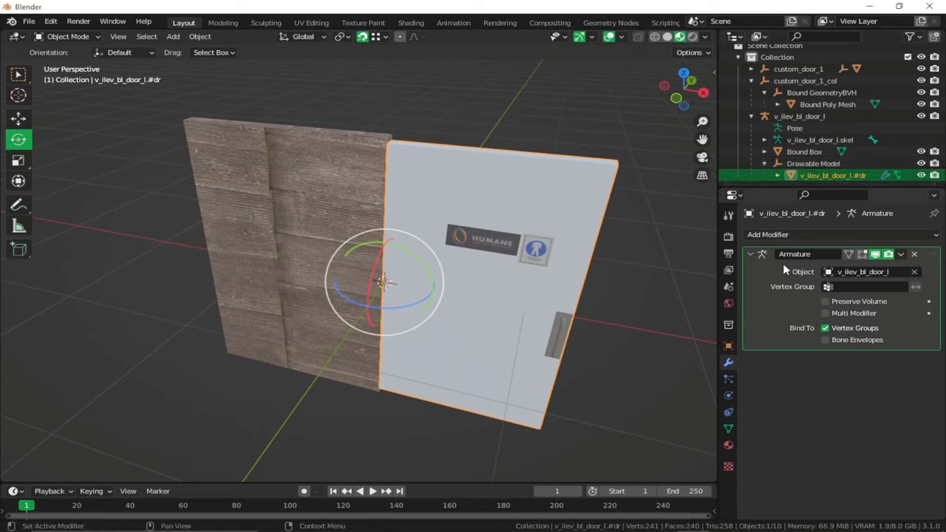
{"action": "left_click", "coordinate": [752, 81]}
{"action": "left_click", "coordinate": [753, 74]}
Add an Armature modifier to custom_door_1_geom with object v_ilev_bl_door_l.
{"action": "left_click", "coordinate": [831, 98]}
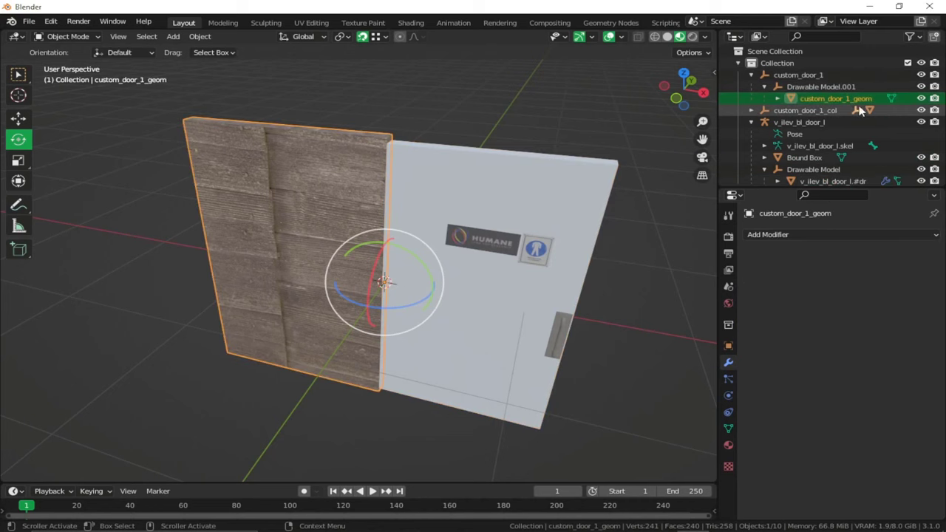
{"action": "left_click", "coordinate": [787, 235]}
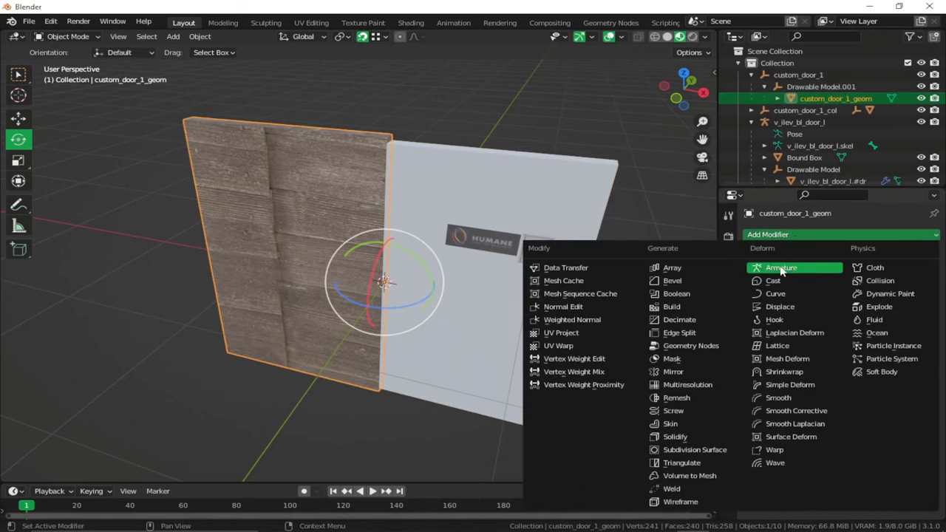
{"action": "left_click", "coordinate": [782, 270]}
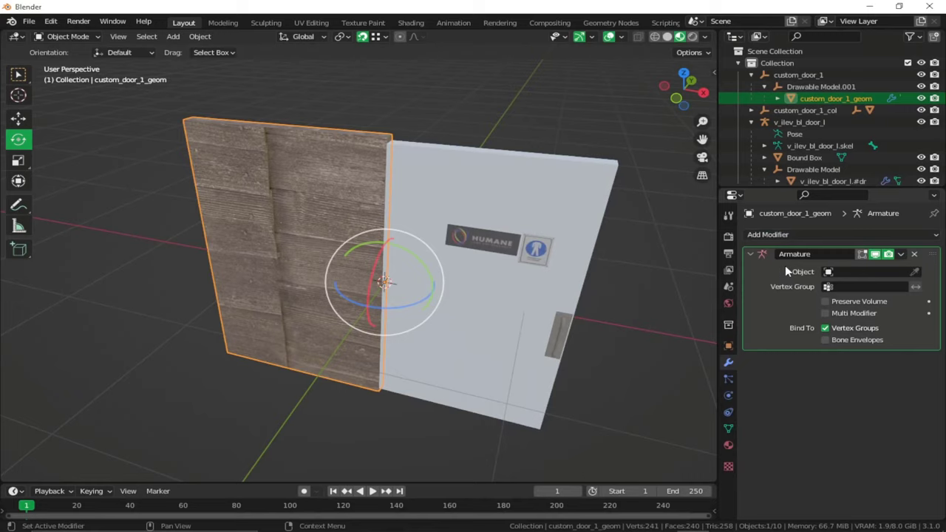
{"action": "left_click", "coordinate": [857, 272]}
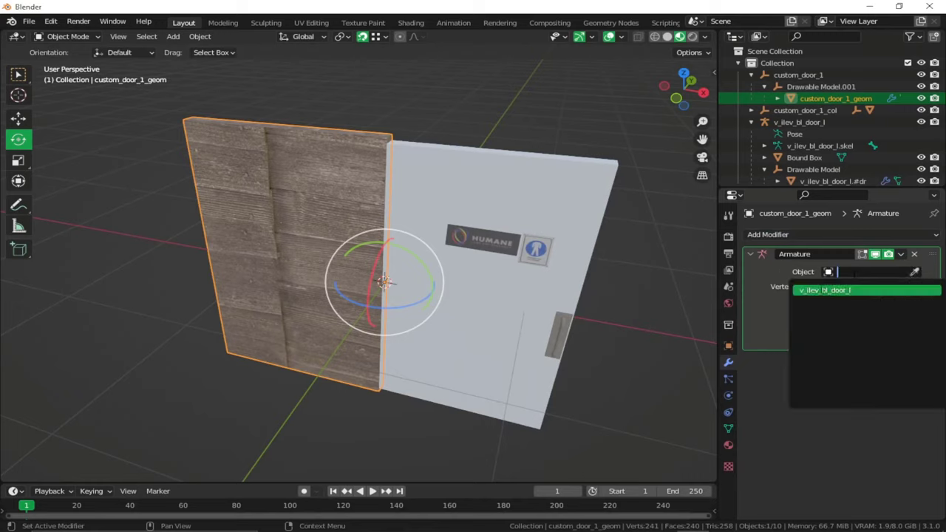
{"action": "left_click", "coordinate": [825, 290]}
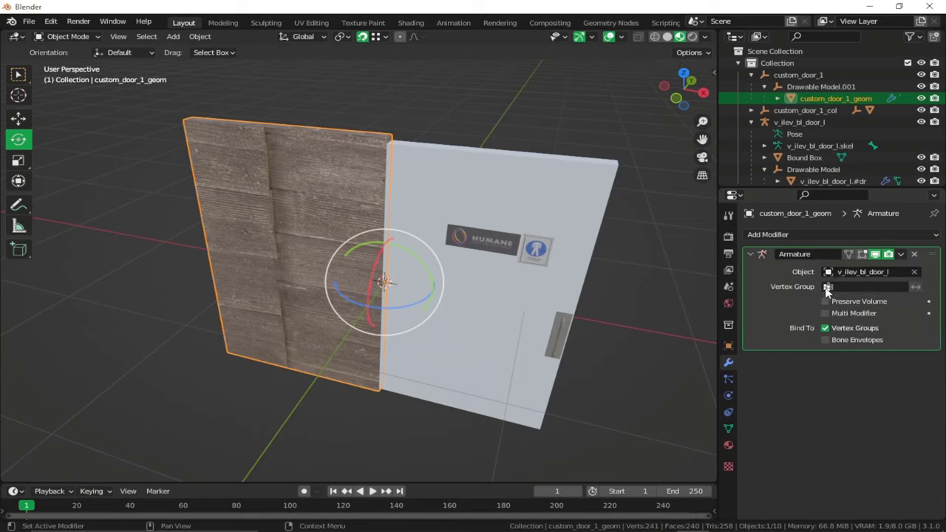
{"action": "scroll", "coordinate": [798, 125], "scroll_direction": "down", "scroll_amount": 1}
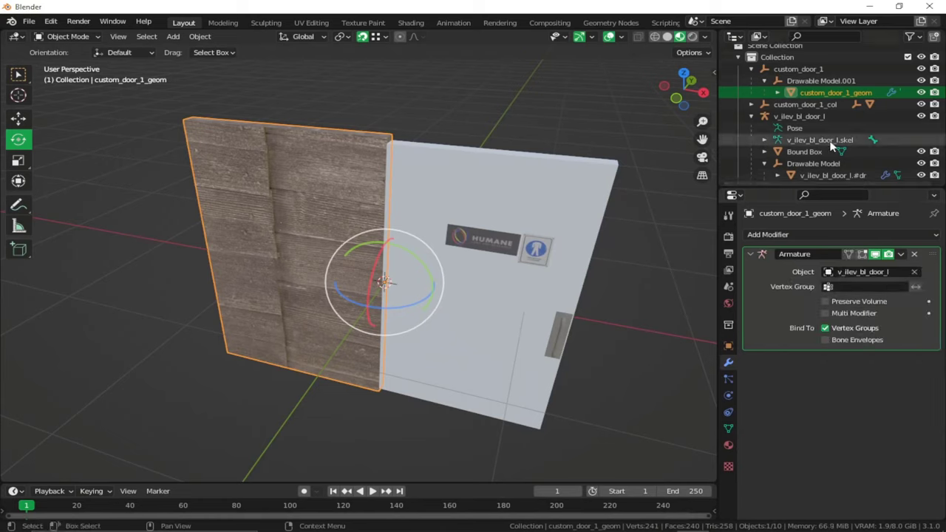
{"action": "left_click", "coordinate": [765, 82]}
Drag Drawable Model.001 onto v_ilev_bl_door_l to parent it under the armature.
{"action": "left_click", "coordinate": [818, 88]}
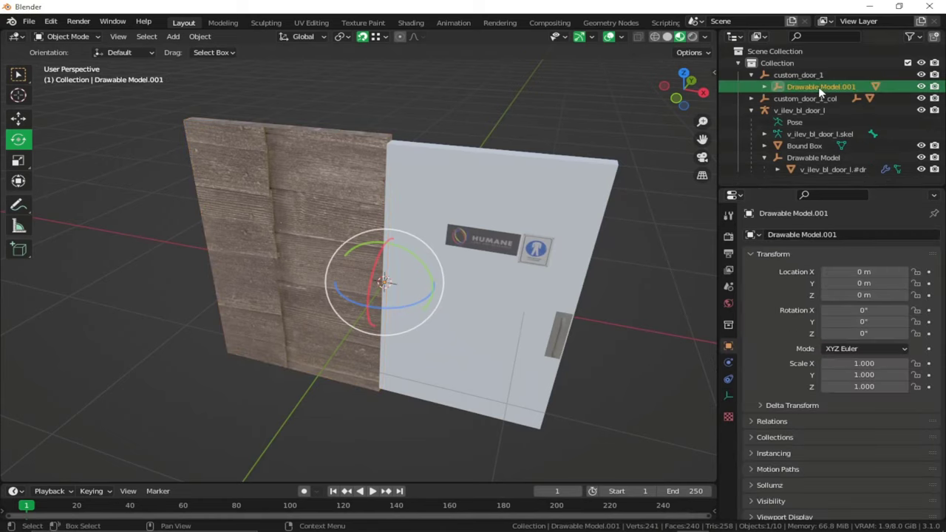
{"action": "left_click", "coordinate": [765, 86]}
{"action": "scroll", "coordinate": [798, 85], "scroll_direction": "down", "scroll_amount": 1}
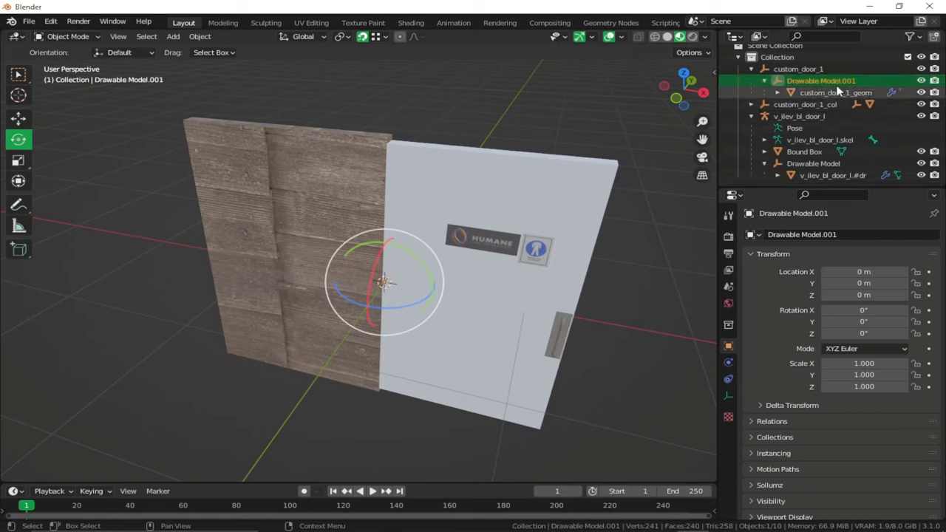
{"action": "left_click_drag", "start_coordinate": [826, 86], "coordinate": [802, 116]}
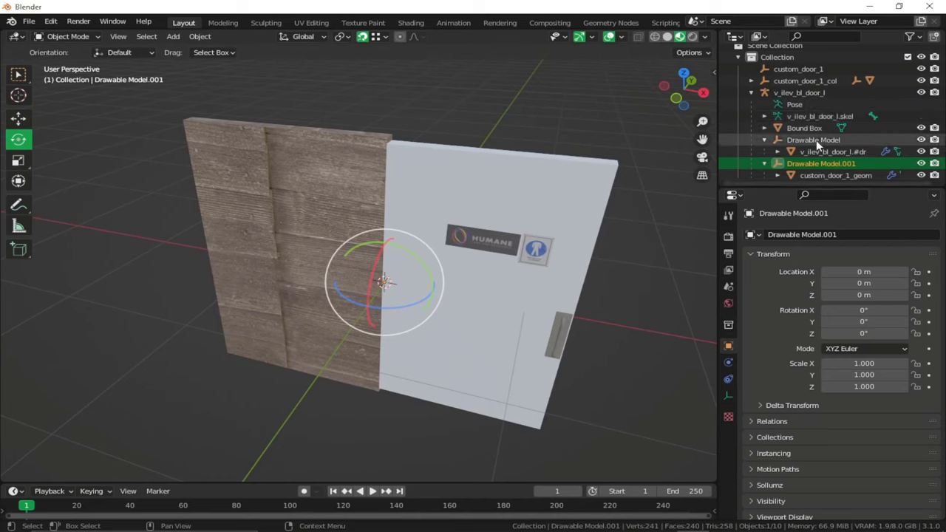
Compare custom_door_1_geom with the original Drawable Model and its v_ilev_bl_door_l.#dr mesh.
{"action": "left_click", "coordinate": [823, 173]}
{"action": "left_click", "coordinate": [822, 163]}
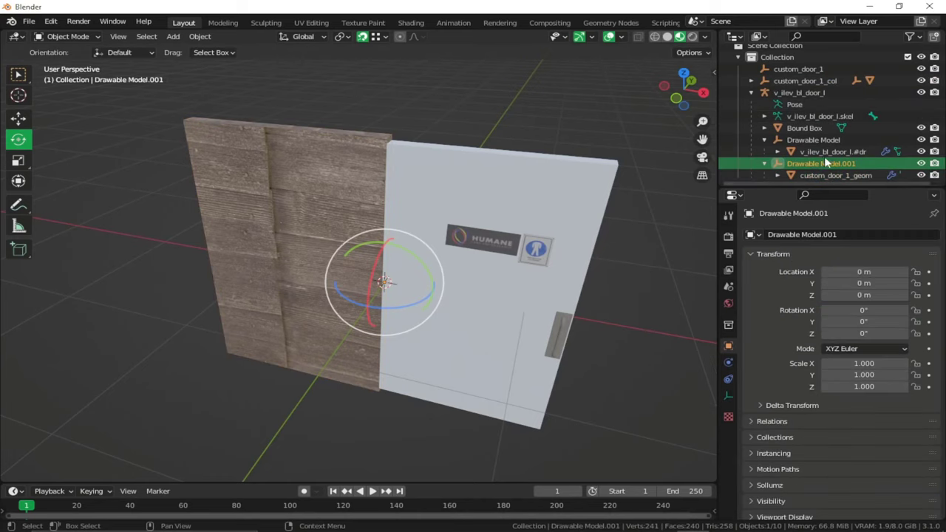
{"action": "left_click", "coordinate": [824, 140]}
{"action": "left_click", "coordinate": [825, 150]}
{"action": "left_click", "coordinate": [822, 142]}
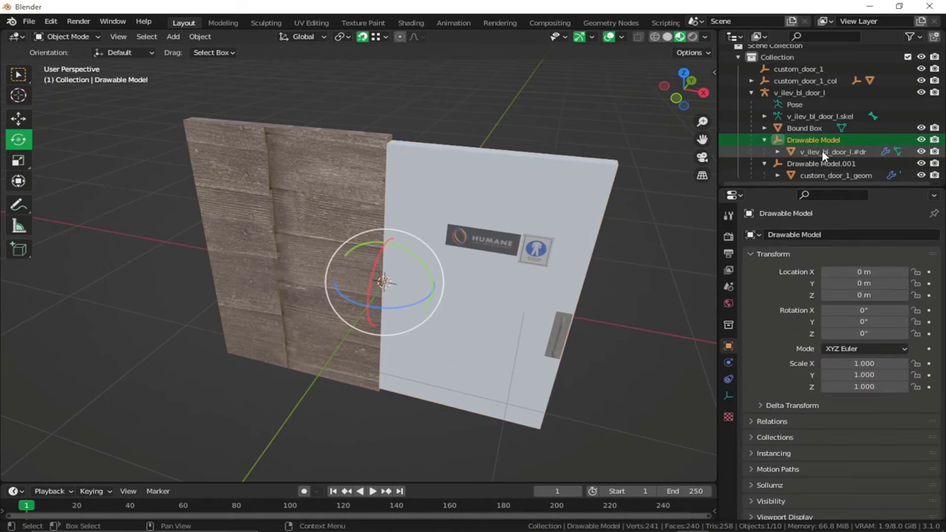
{"action": "left_click", "coordinate": [822, 150], "text": "ctrl"}
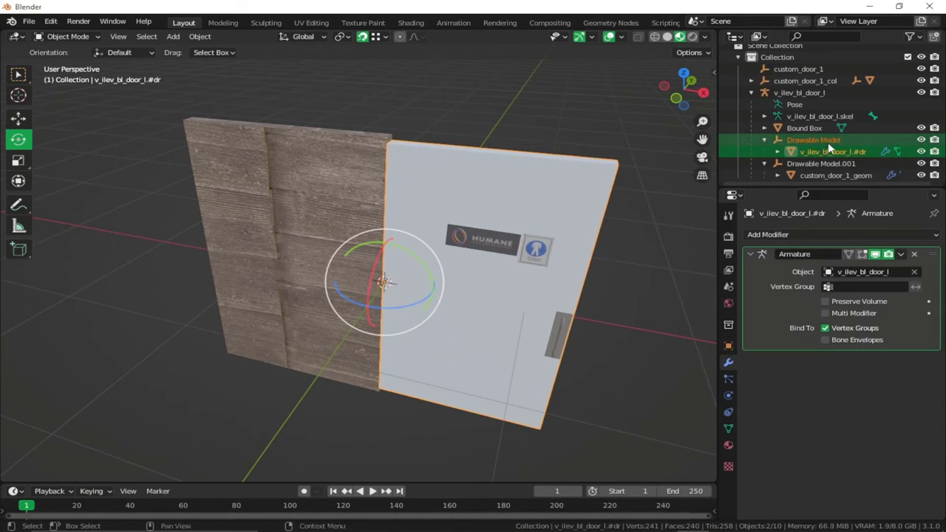
Delete the original Drawable Model and its door mesh with Delete Hierarchy.
{"action": "right_click", "coordinate": [820, 140]}
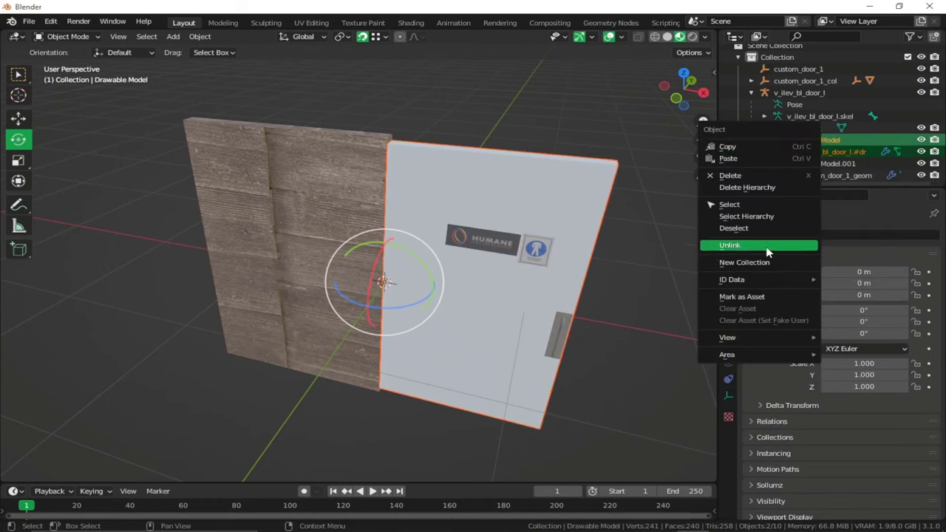
{"action": "right_click", "coordinate": [832, 142]}
{"action": "left_click", "coordinate": [828, 142]}
{"action": "right_click", "coordinate": [813, 140]}
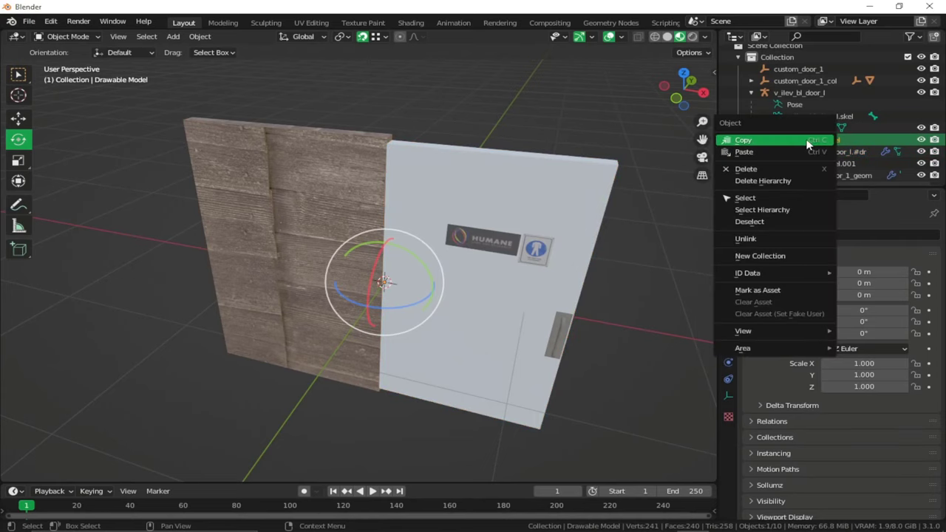
{"action": "left_click", "coordinate": [780, 181]}
Check that Drawable Model.001 and its custom_door_1_geom mesh remain under the armature.
{"action": "left_click", "coordinate": [820, 144]}
{"action": "left_click", "coordinate": [824, 153]}
{"action": "left_click", "coordinate": [818, 146]}
{"action": "left_click", "coordinate": [821, 156]}
{"action": "left_click", "coordinate": [818, 145]}
{"action": "left_click", "coordinate": [822, 156]}
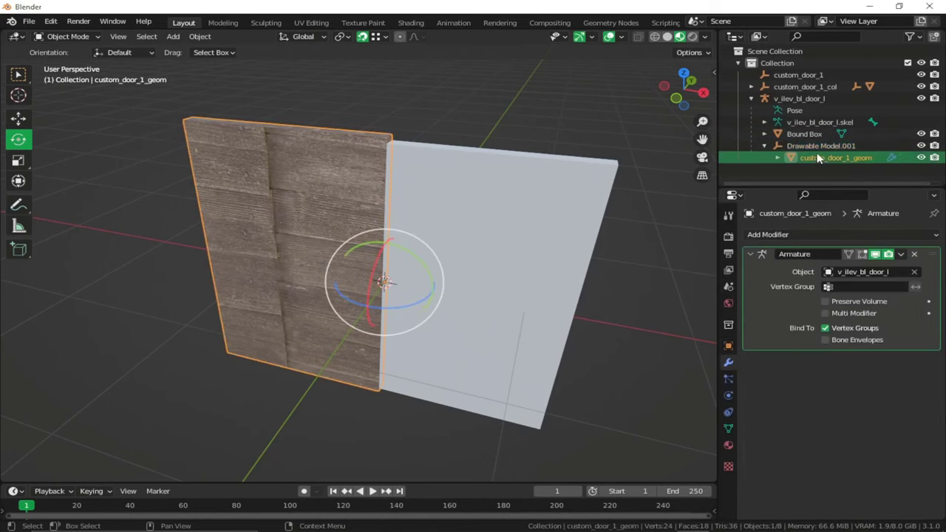
{"action": "left_click", "coordinate": [812, 146]}
{"action": "left_click", "coordinate": [814, 155]}
{"action": "left_click", "coordinate": [813, 147]}
Select the wood panel Bound Poly Mesh, then select and expand the original Bound Box.
{"action": "left_click", "coordinate": [367, 160]}
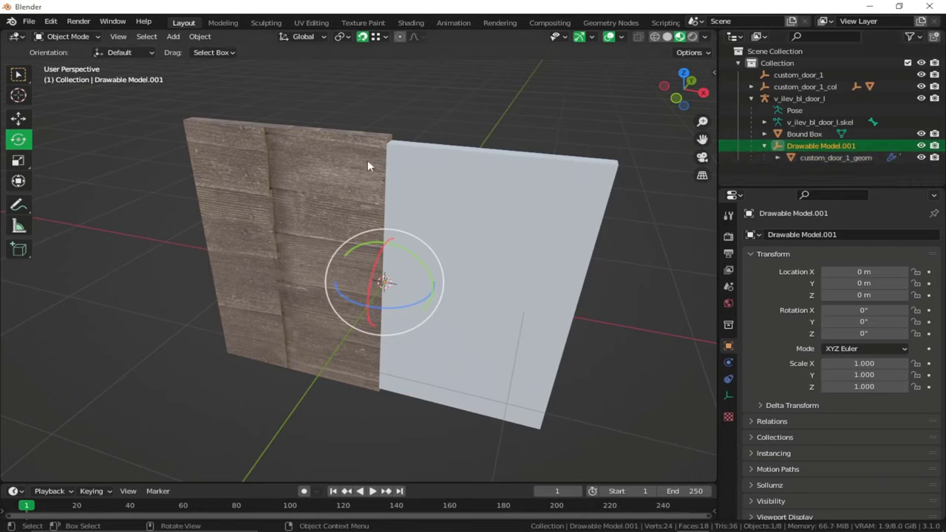
{"action": "left_click", "coordinate": [804, 134]}
{"action": "left_click", "coordinate": [764, 134]}
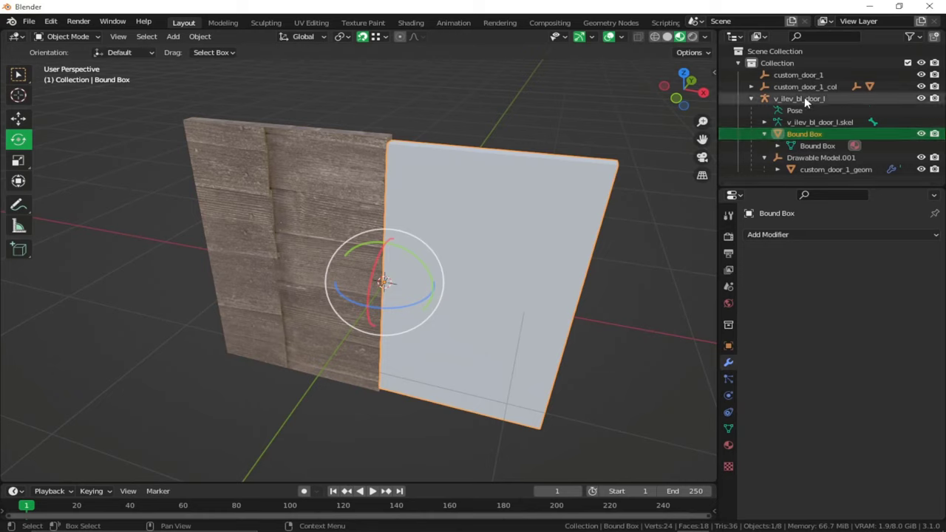
Delete the Bound Box hierarchy and drag custom_door_1_col onto v_ilev_bl_door_l as its parent.
{"action": "right_click", "coordinate": [808, 136]}
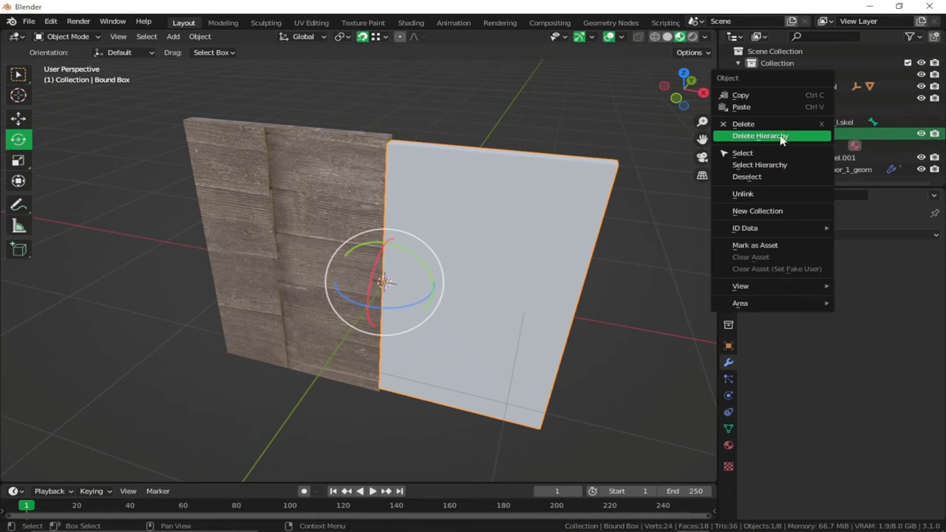
{"action": "left_click", "coordinate": [779, 136]}
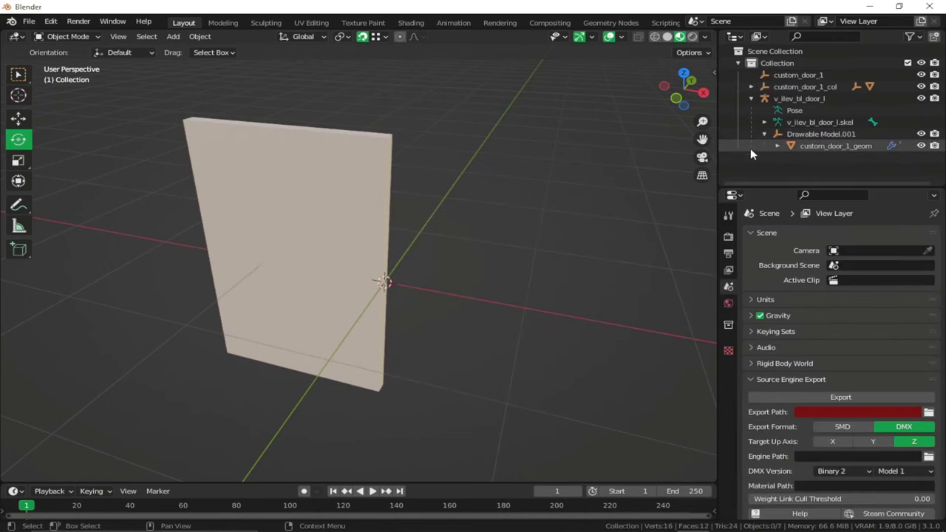
{"action": "left_click", "coordinate": [786, 88]}
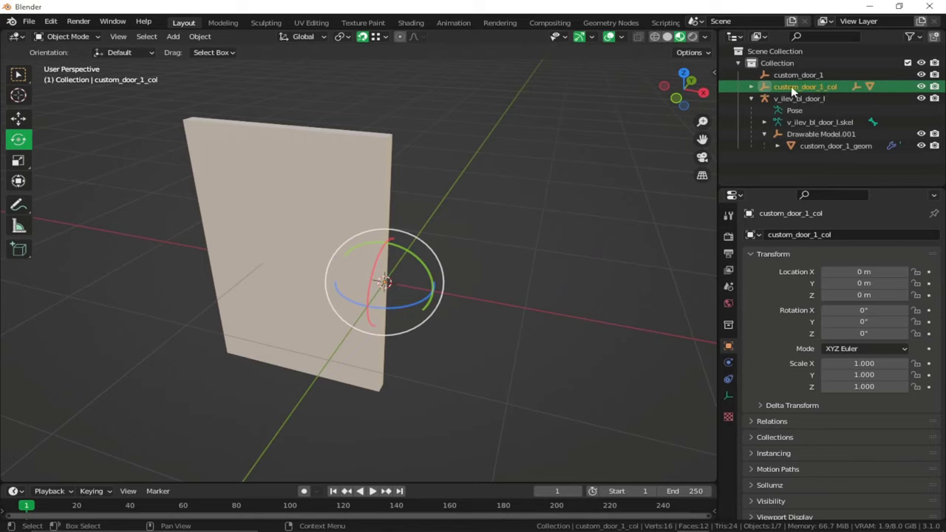
{"action": "left_click_drag", "start_coordinate": [826, 86], "coordinate": [800, 105]}
{"action": "left_click_drag", "start_coordinate": [789, 107], "coordinate": [819, 96]}
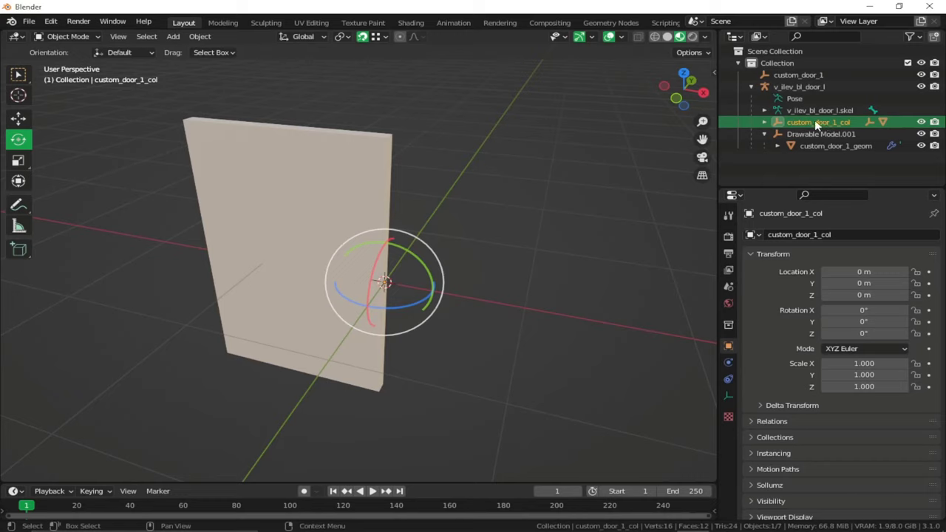